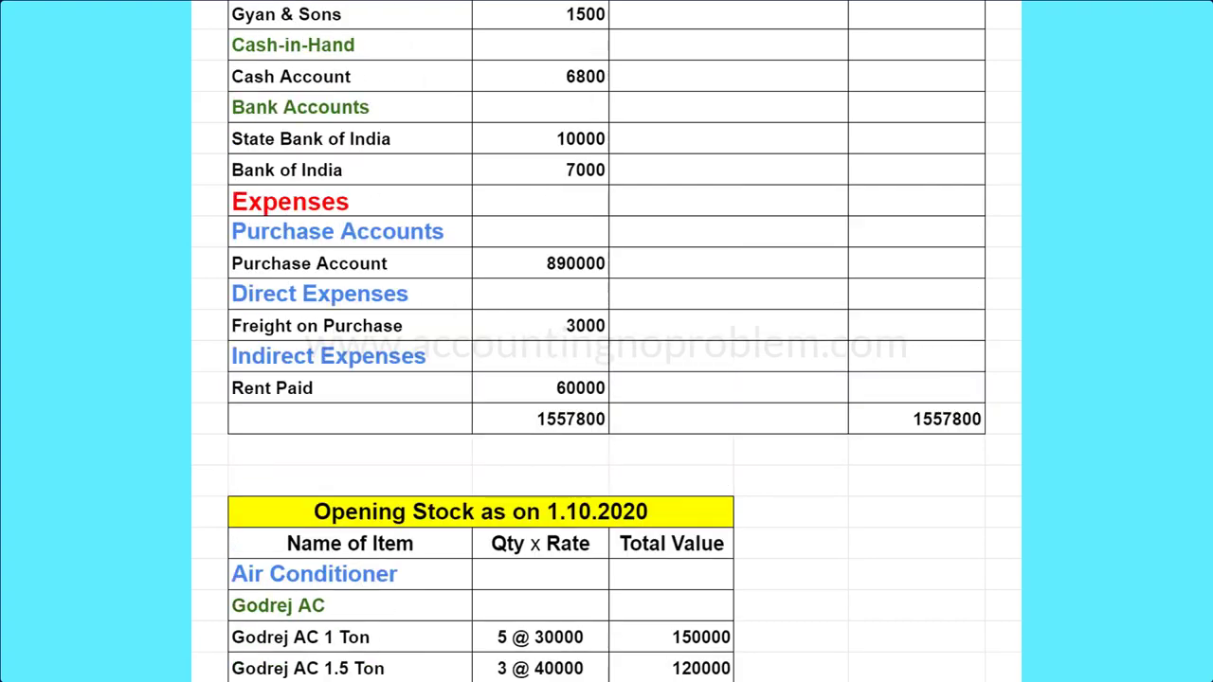
Create a company named Electronics House and fill in its address, state Madhya Pradesh, pincode, mobile number and e-mail
scroll(606, 341, up, 4)
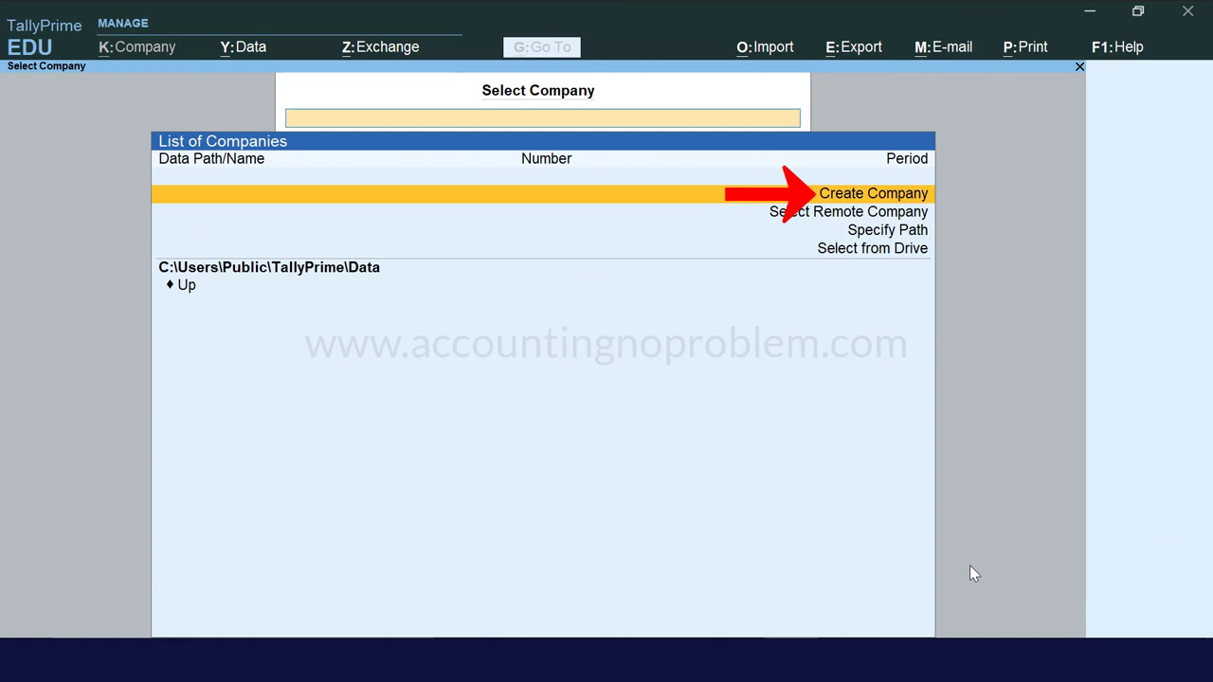
key(Return)
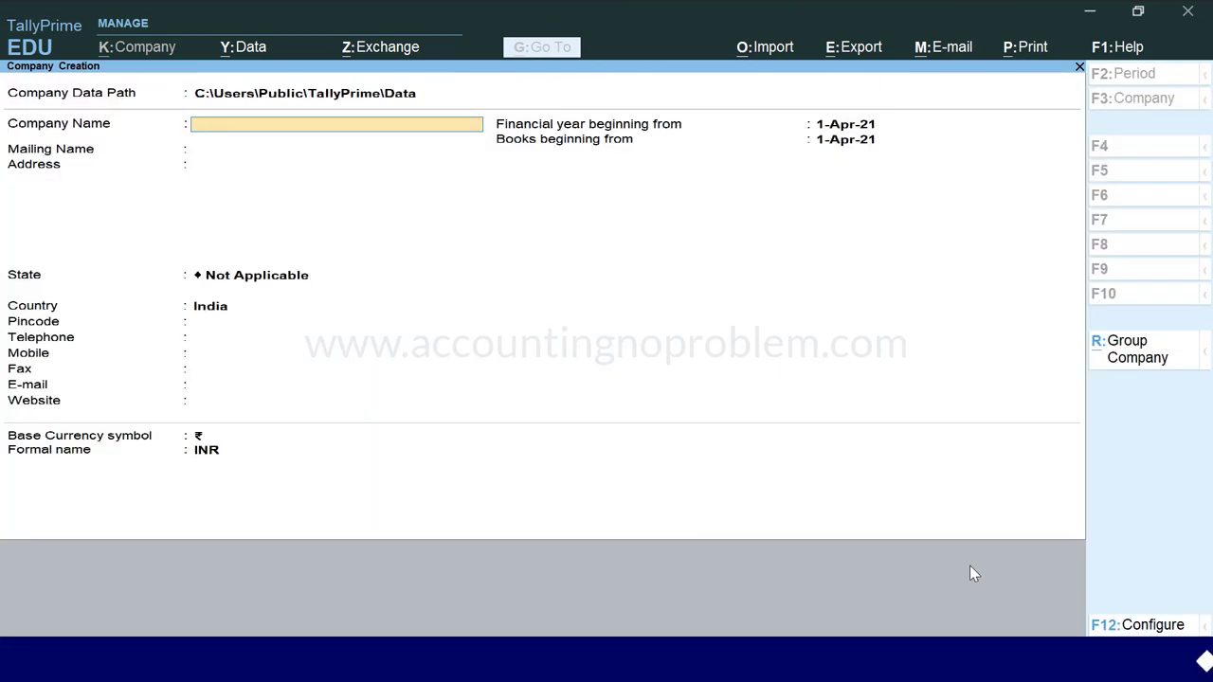
text(Electronics House)
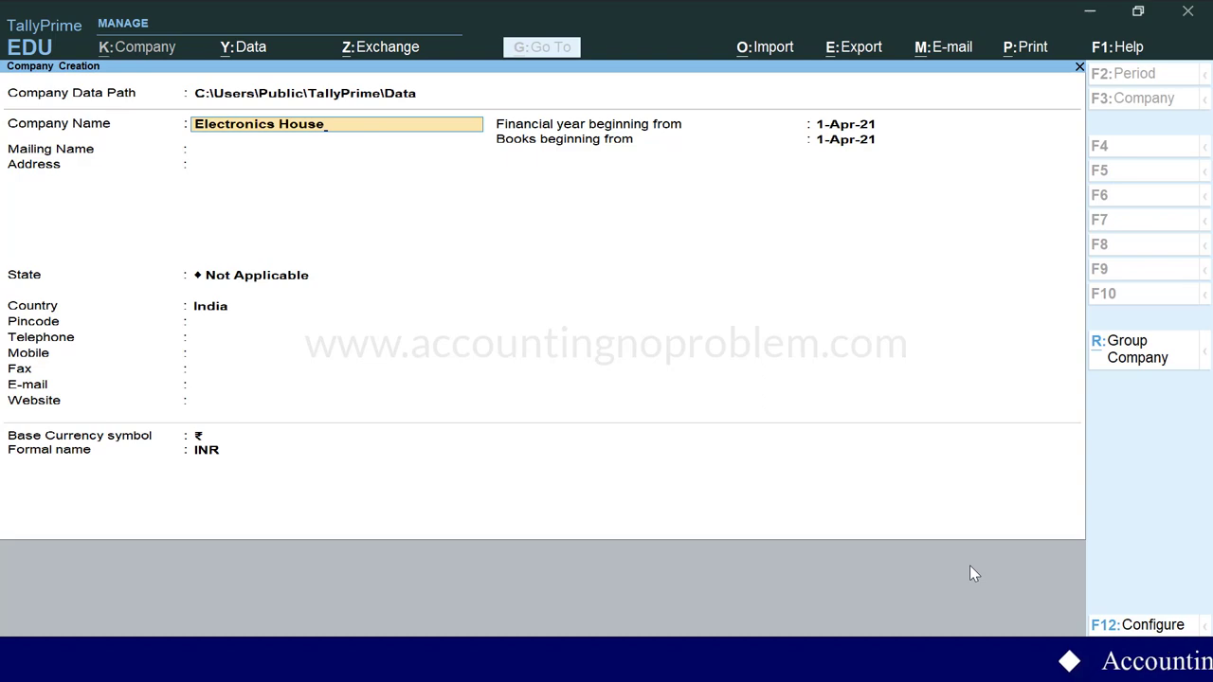
key(Return)
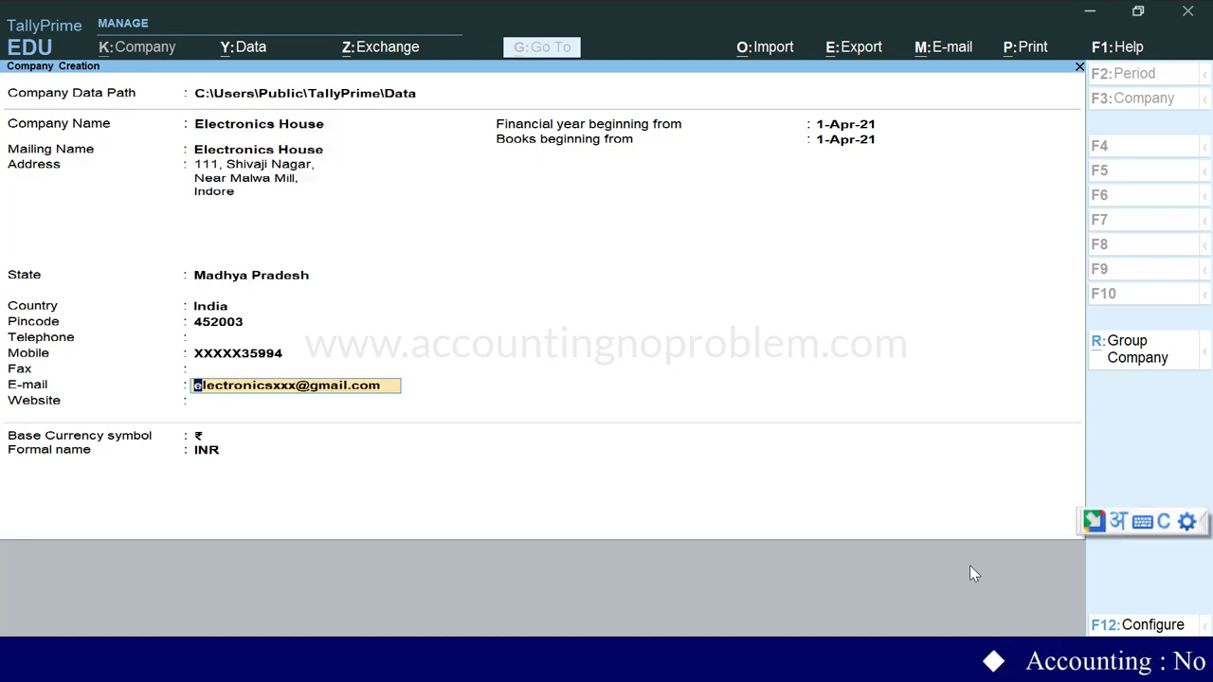
key(Return)
key(Return)
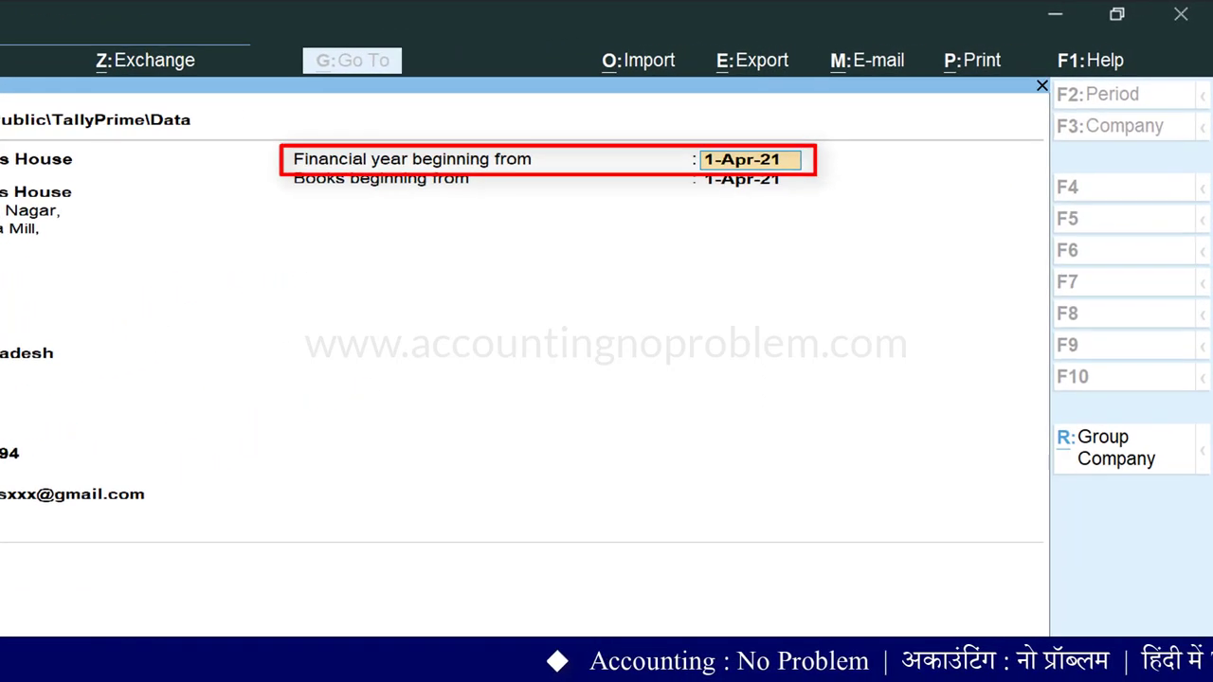
Set the financial year beginning to 1-Apr-20 and the books beginning to 1-Oct-20, keep the base currency, and save the company
text(1.)
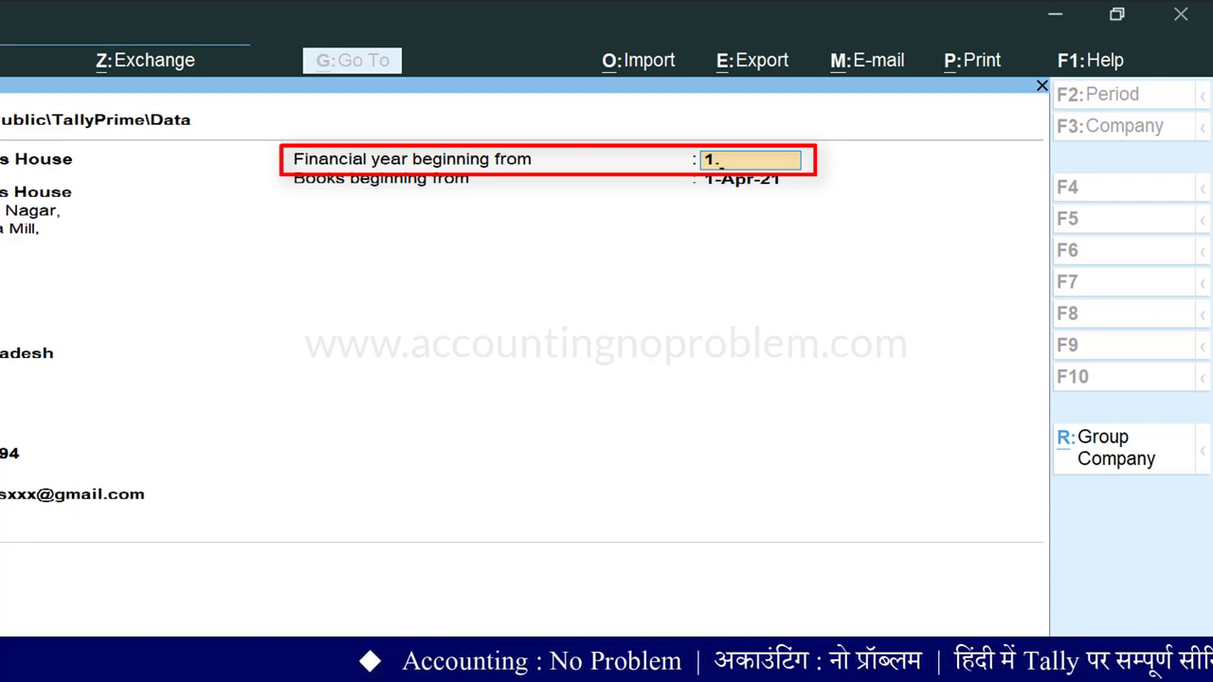
text(4.20)
key(Return)
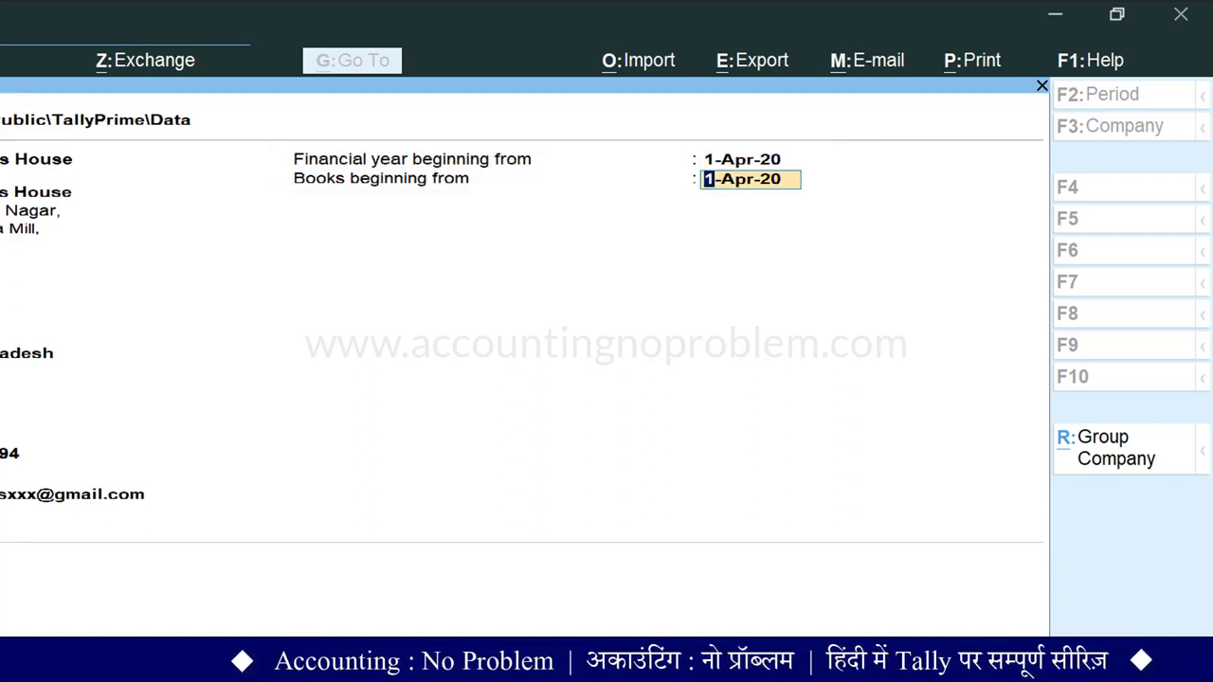
text(1.10.2)
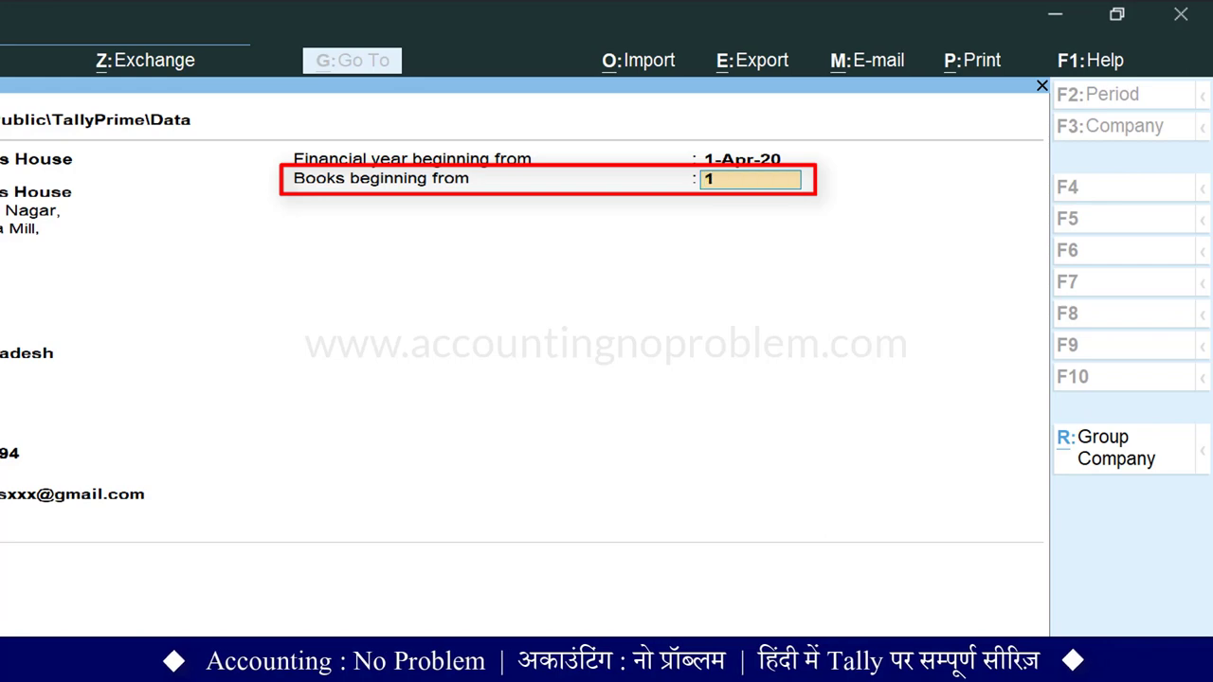
text(0)
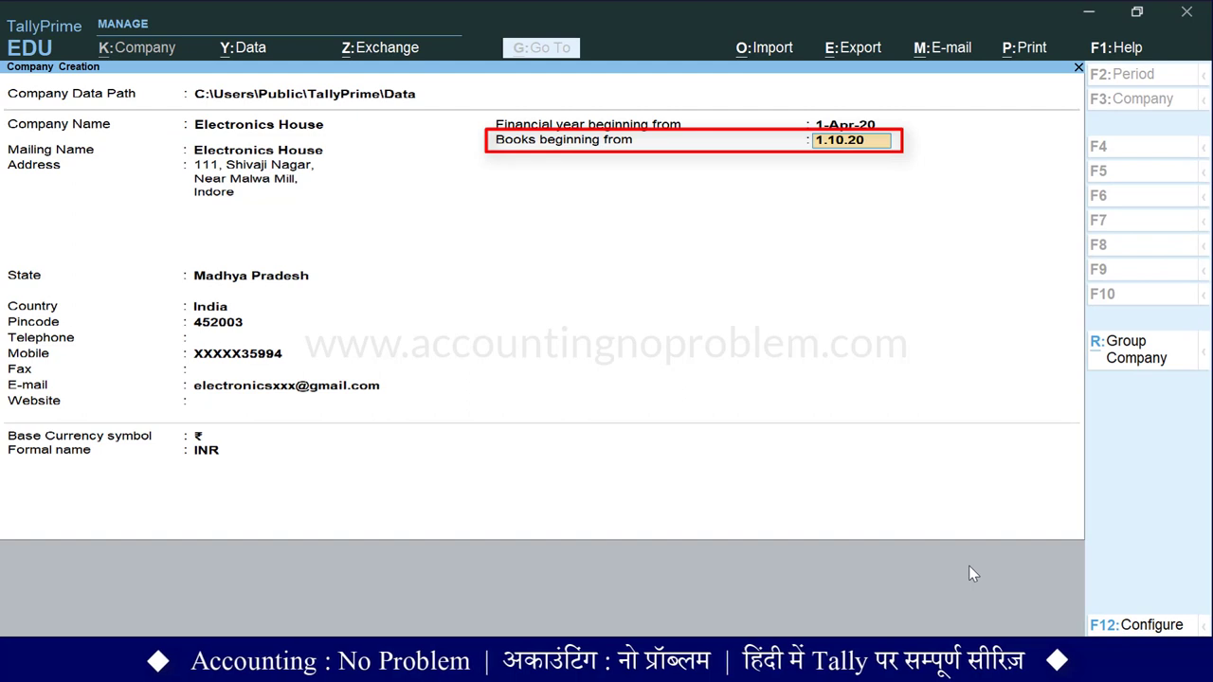
key(Return)
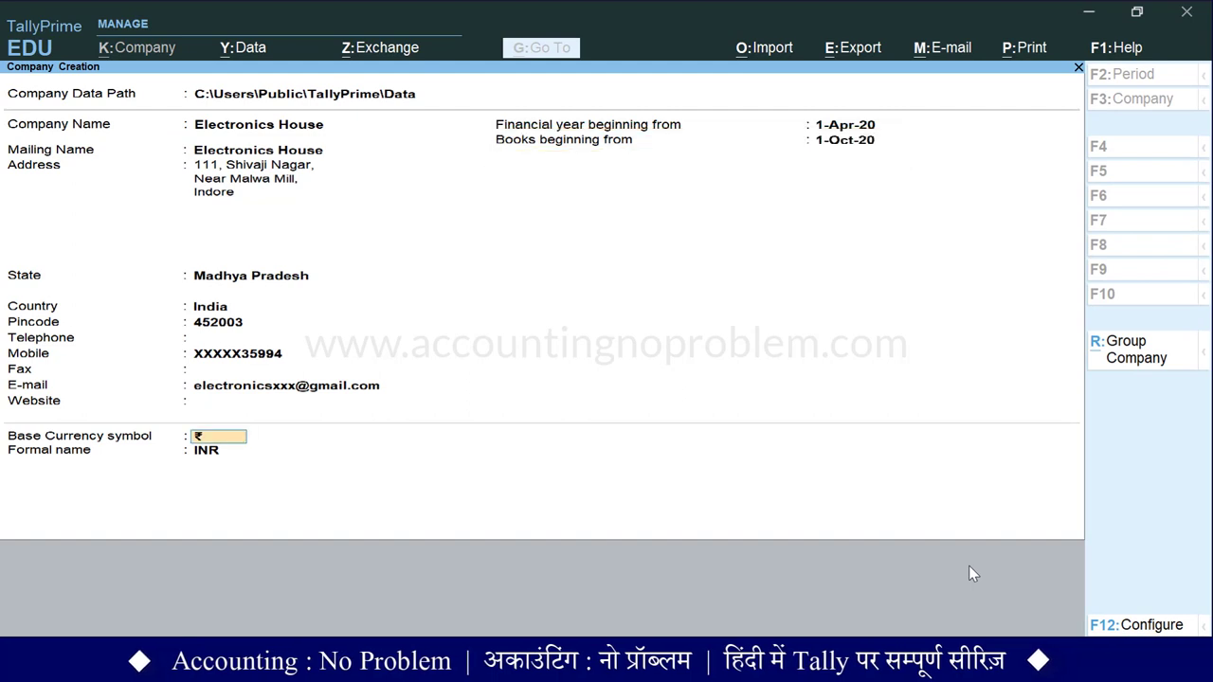
key(Return)
key(Return)
key(Return)
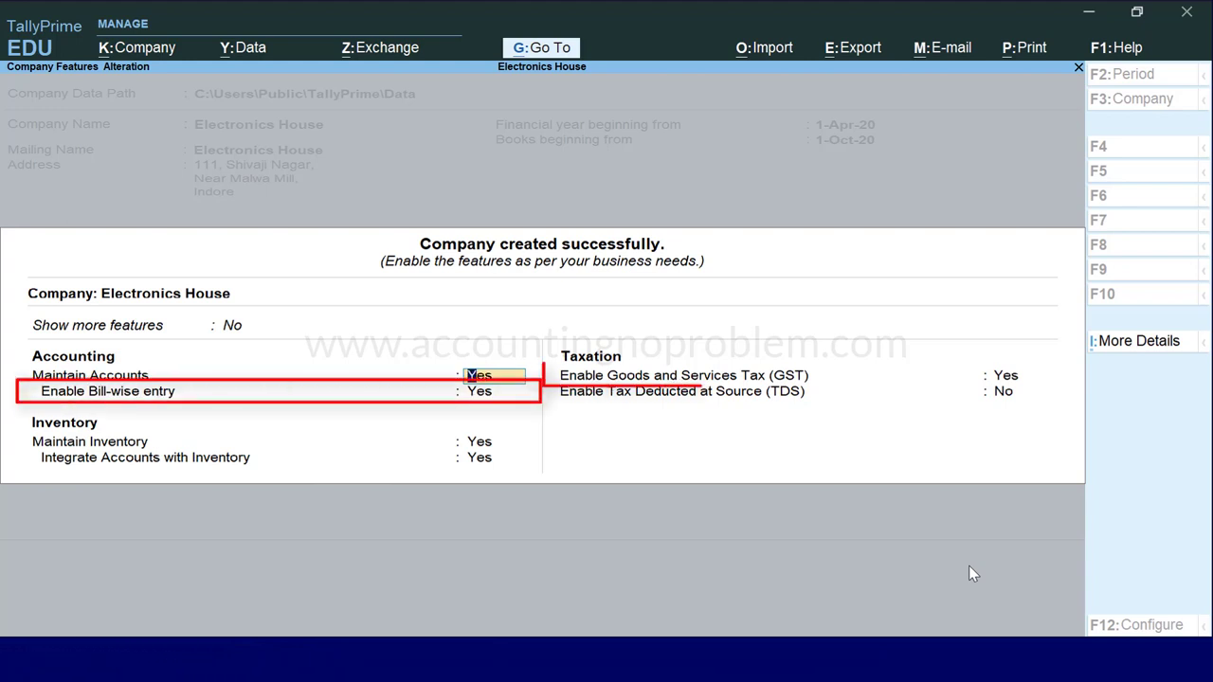
Disable bill-wise entry and Goods and Services Tax (GST) in the company features and save them
key(Return)
text(n)
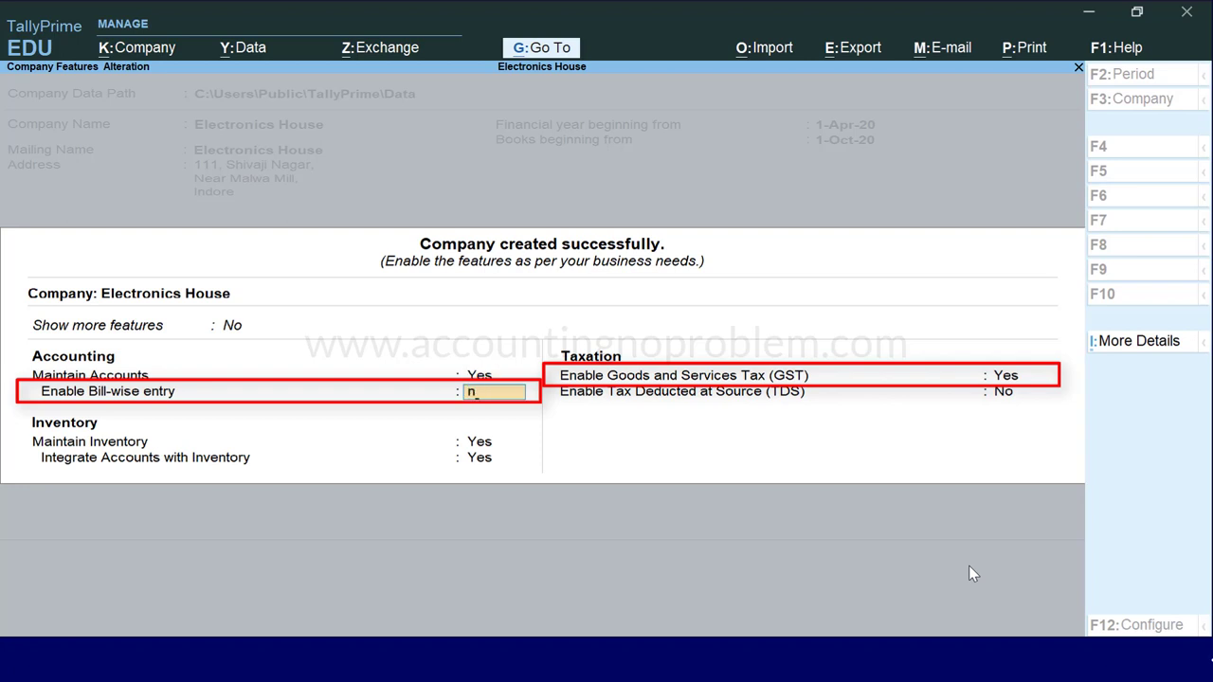
key(Return)
click(1002, 376)
text(n)
key(Return)
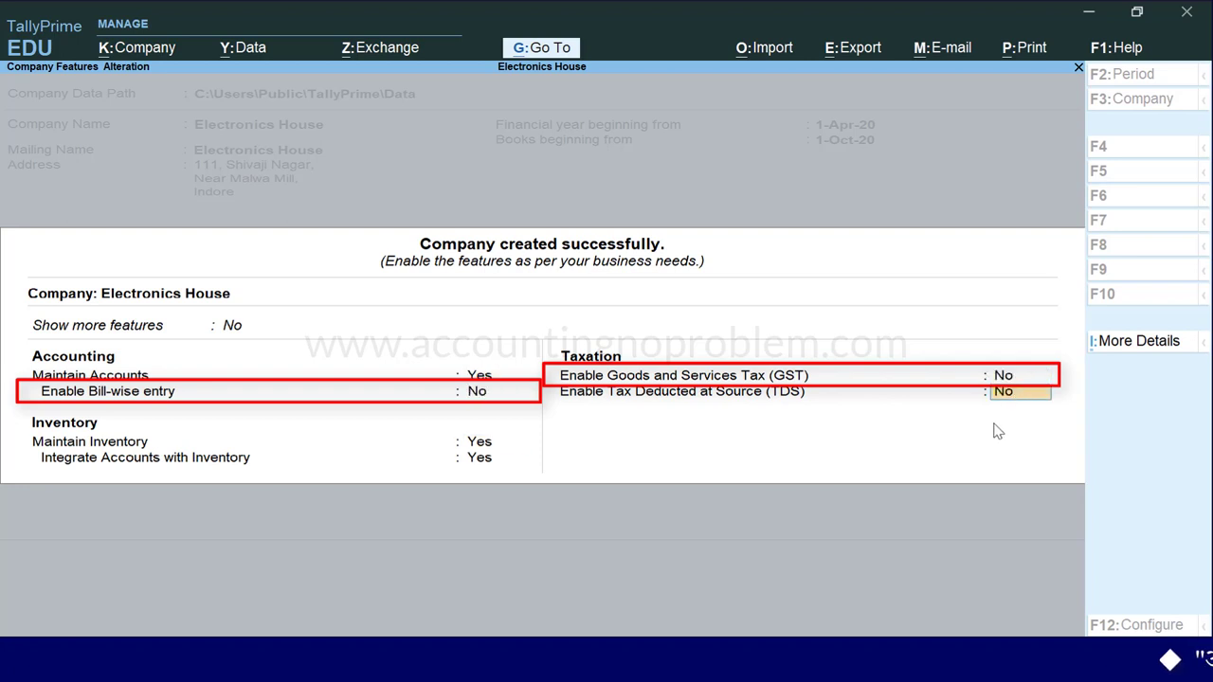
key(ctrl+a)
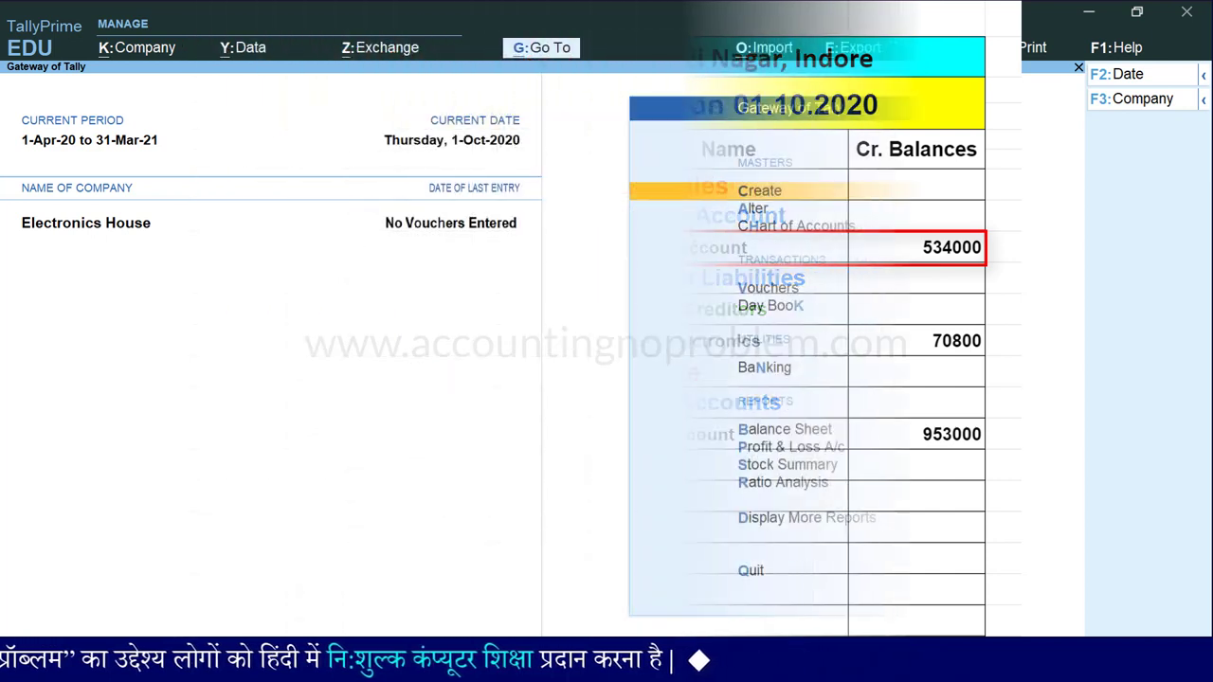
Start a new ledger named Capital Account under the Capital Account group
key(Return)
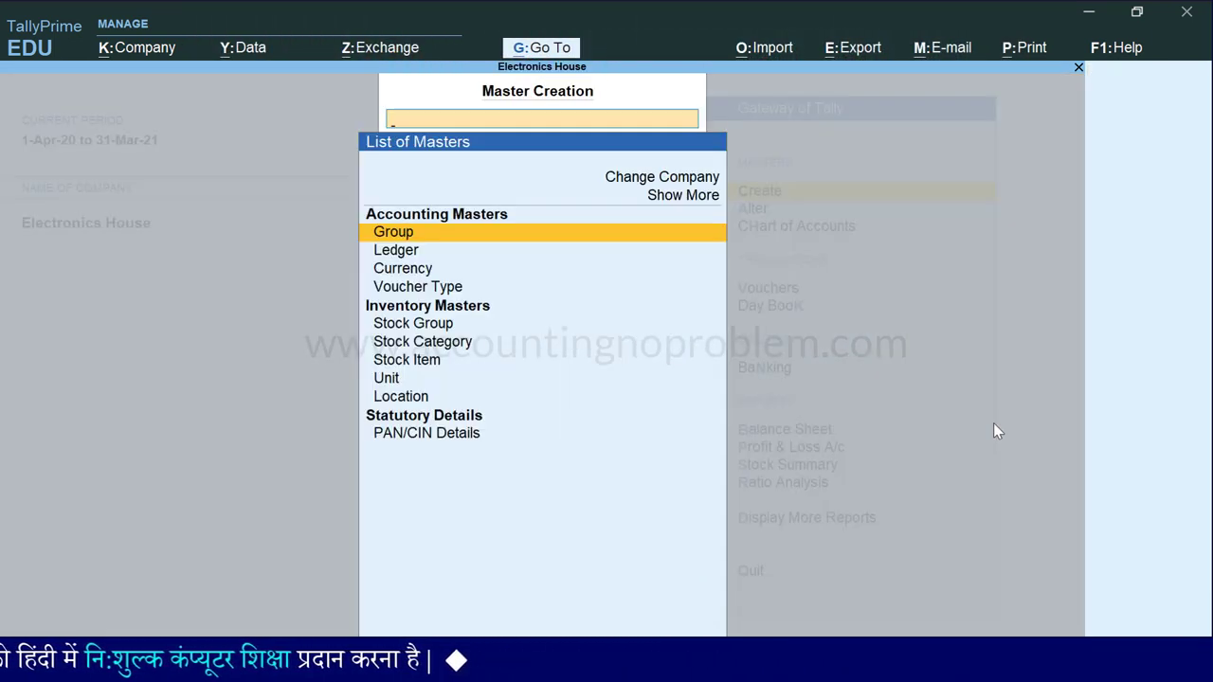
key(Down)
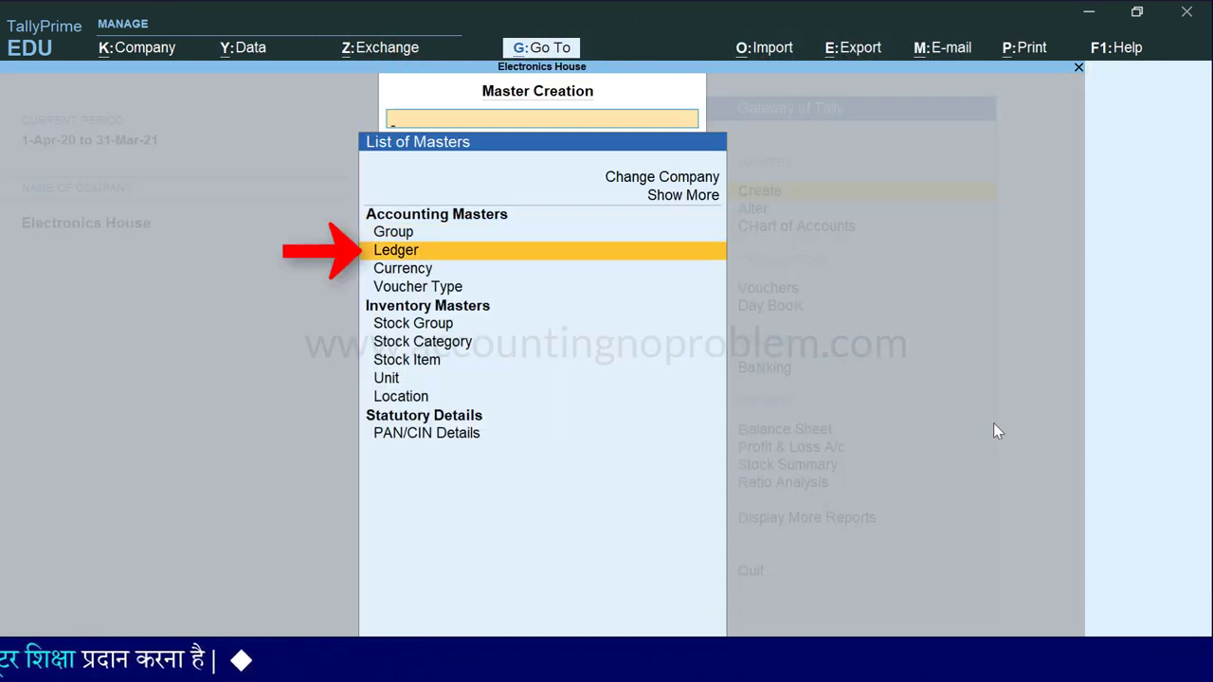
key(Return)
text(Capital Account)
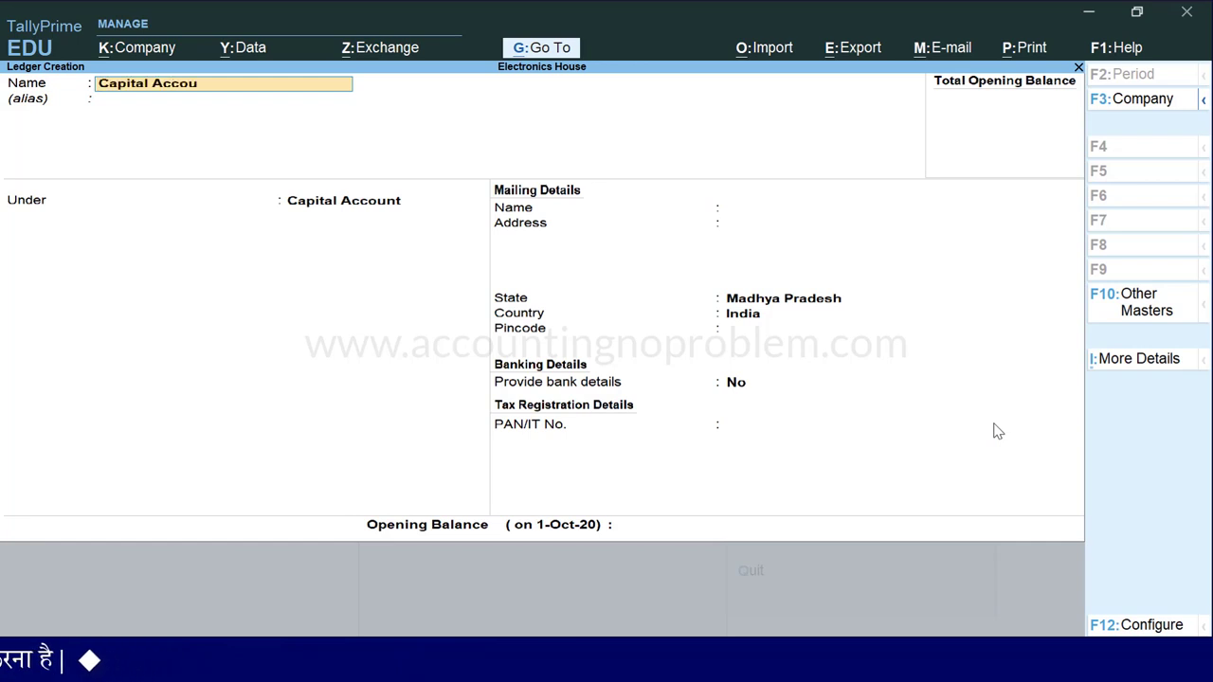
key(Return)
key(Return)
key(Return)
key(Return)
key(Return)
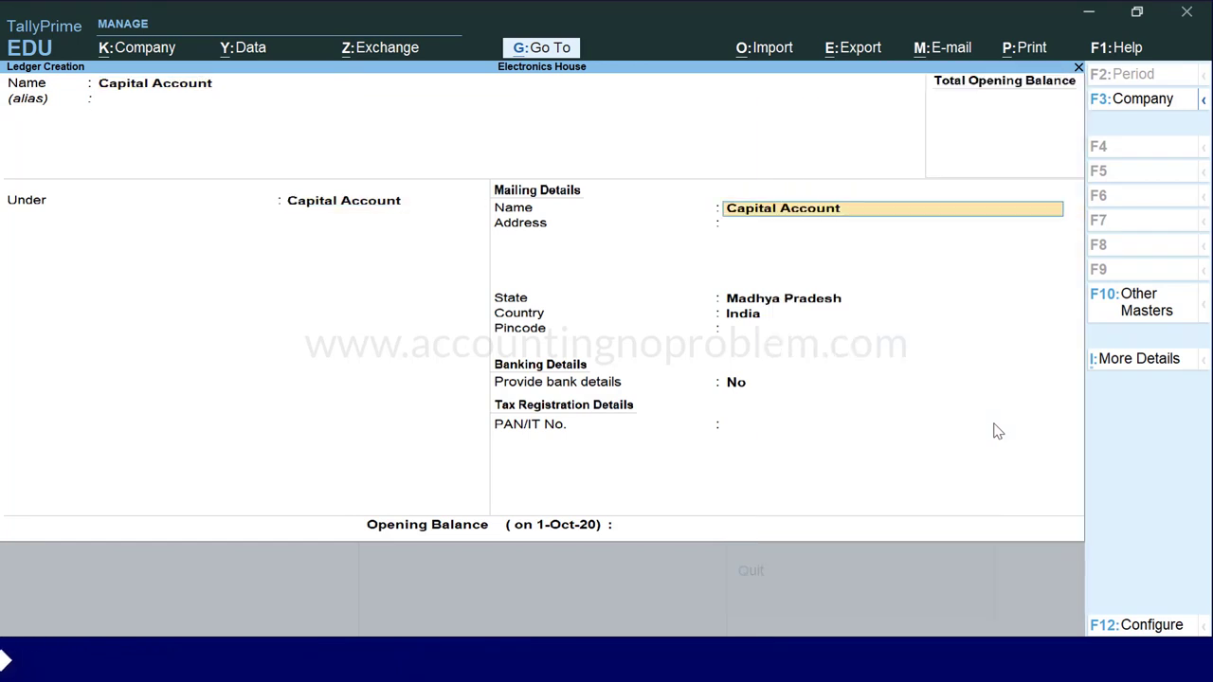
Give the Capital Account ledger a credit opening balance of 534000 and save it, keeping the default mailing and banking details
key(Return)
key(Return)
key(Return)
key(Return)
key(Return)
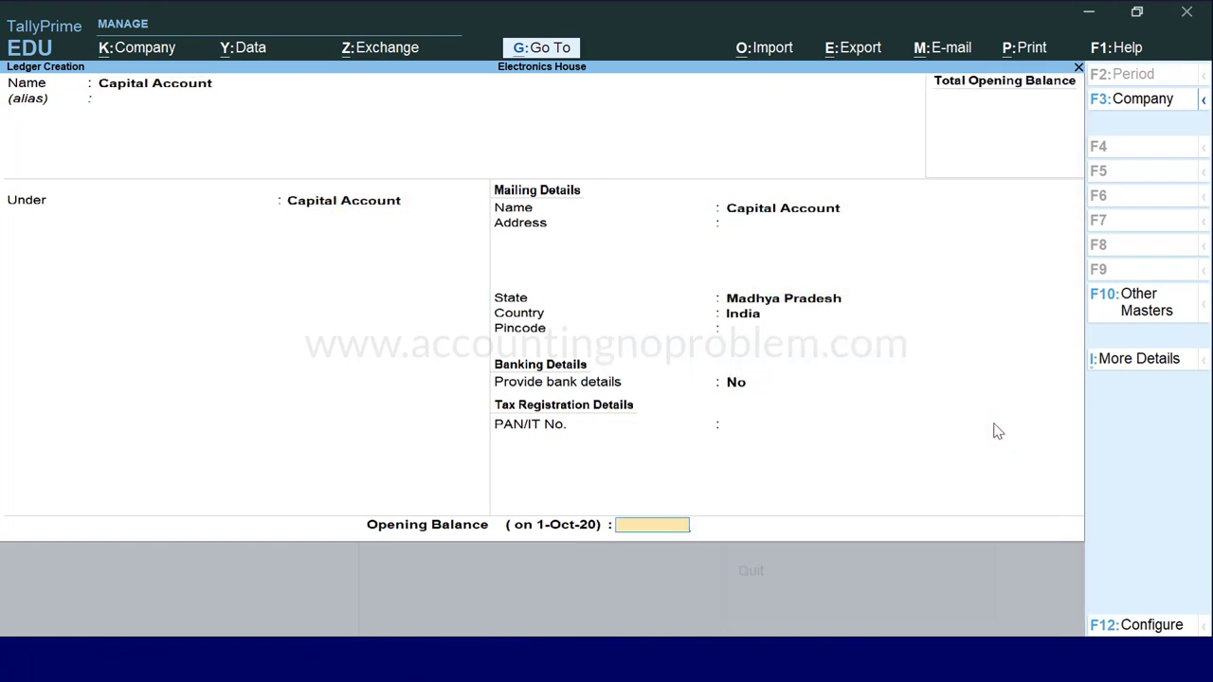
text(5,3)
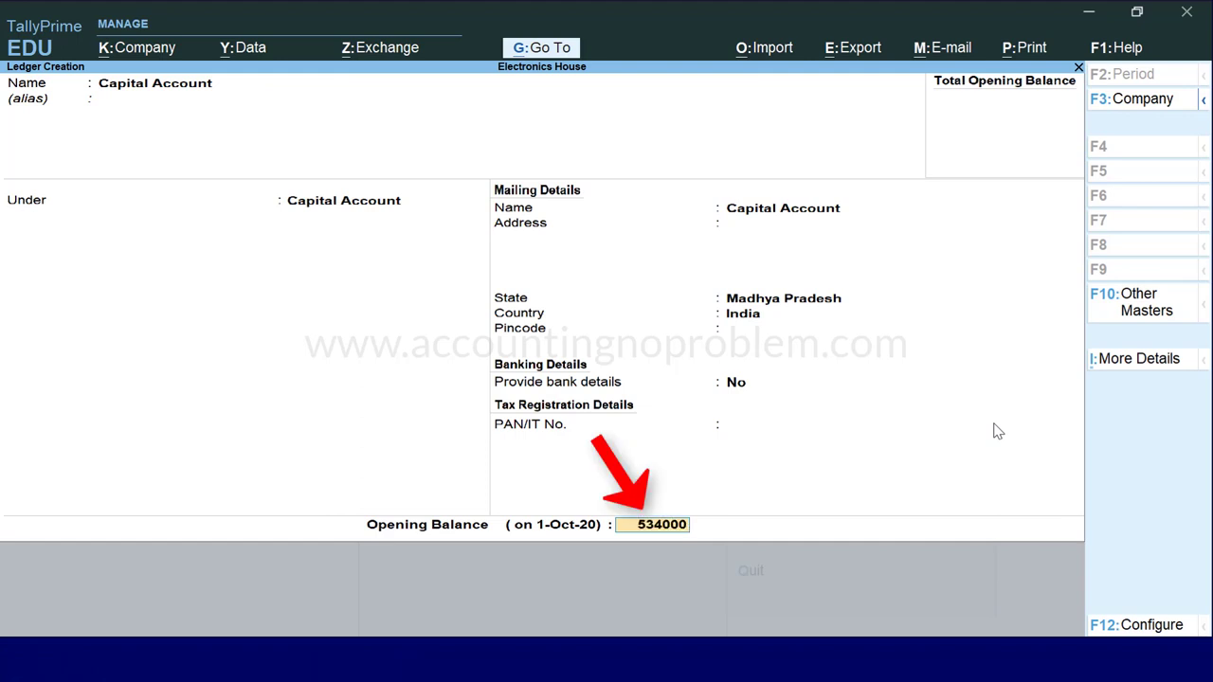
text(4,000)
key(Return)
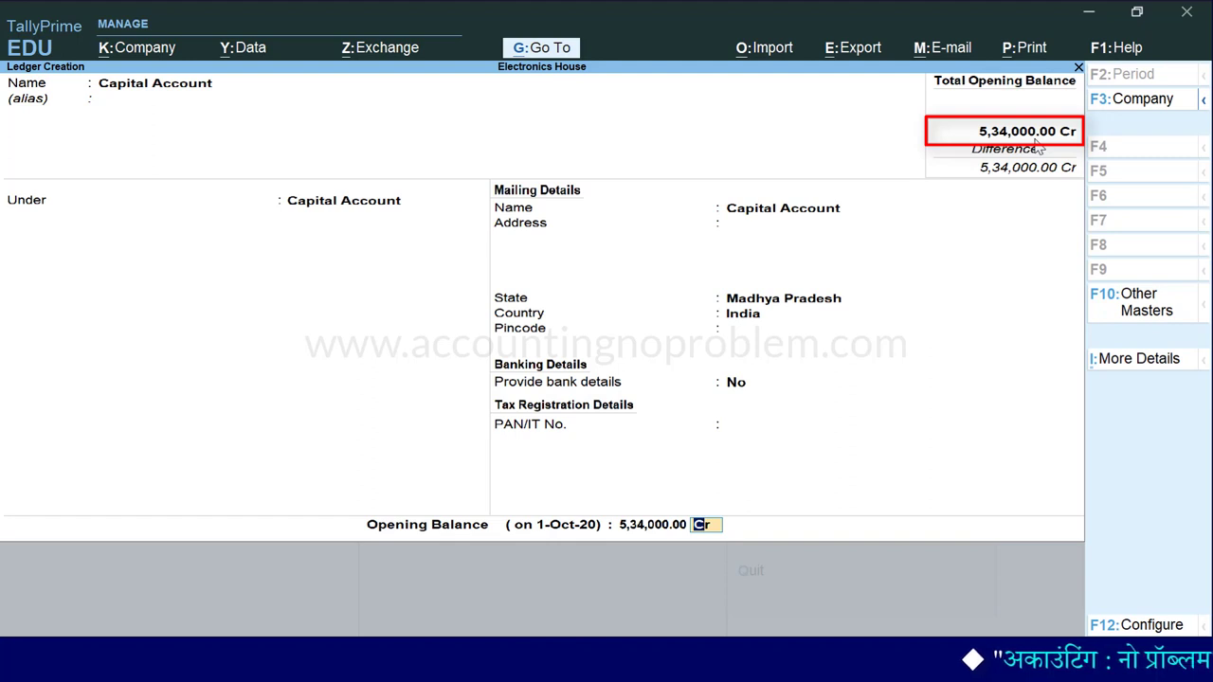
key(Return)
key(Return)
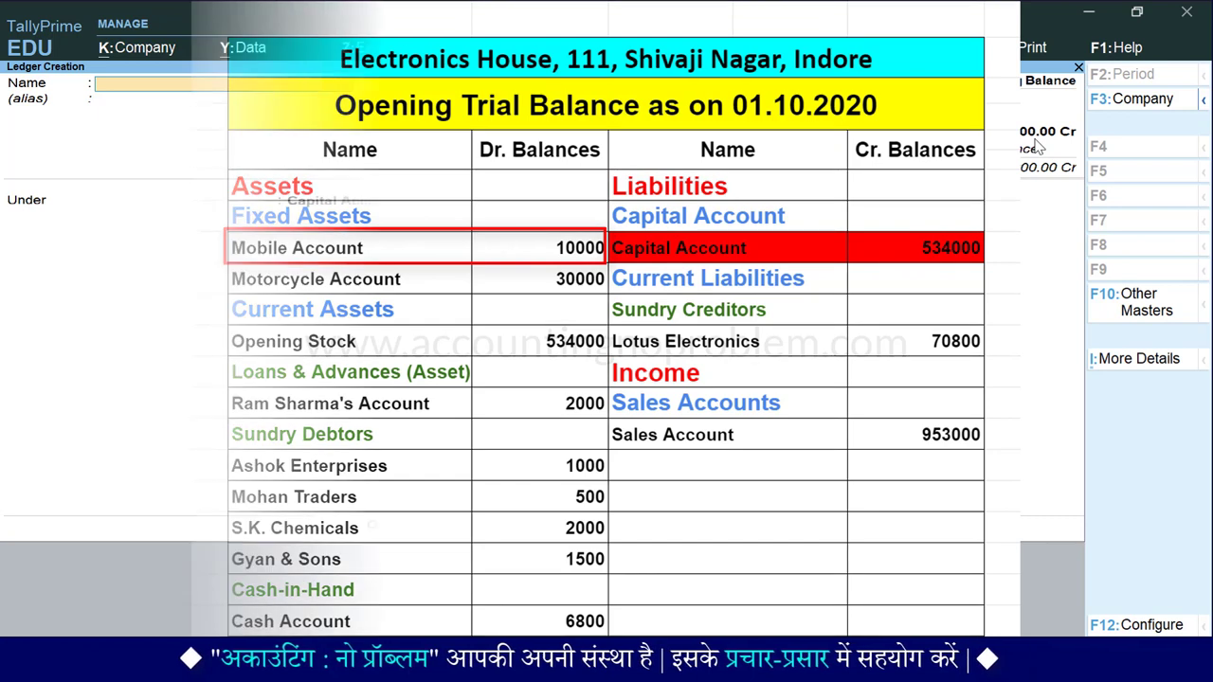
Name the next new ledger Mobile Account and place it under Fixed Assets
text(Mobile Account)
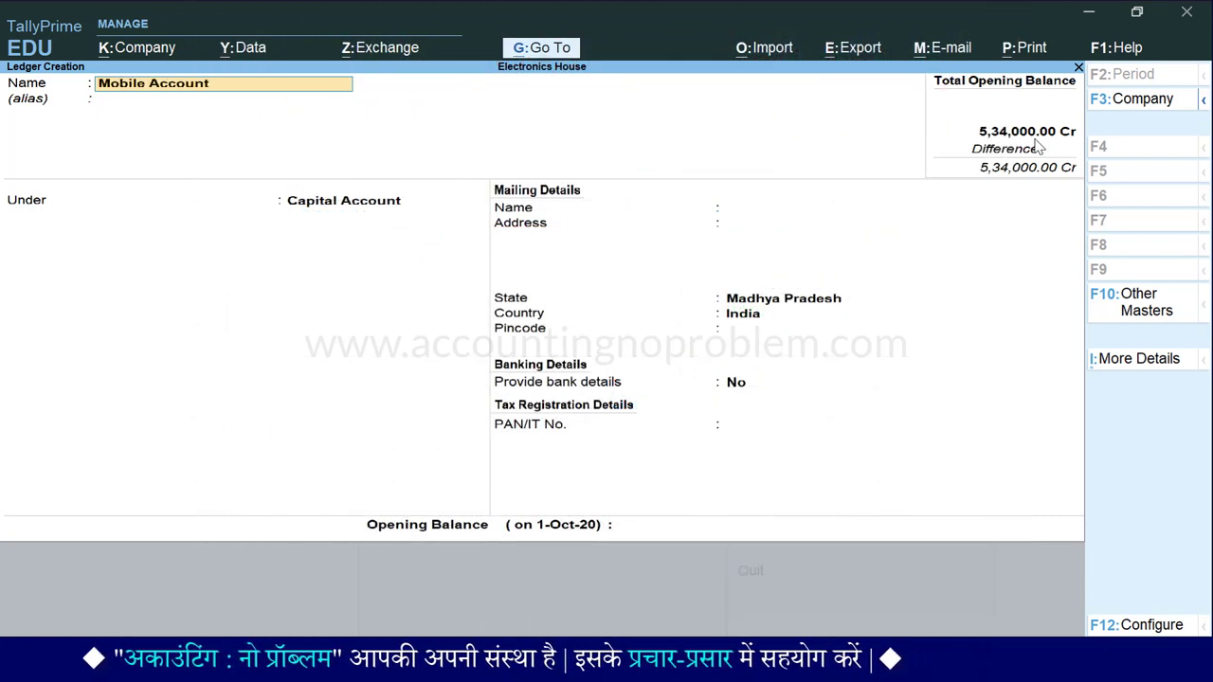
key(Return)
key(Return)
text(f)
key(Return)
Give the Mobile Account ledger a debit opening balance of 10000 and save it
key(Return)
key(Return)
key(Return)
key(Return)
key(Return)
text(10000)
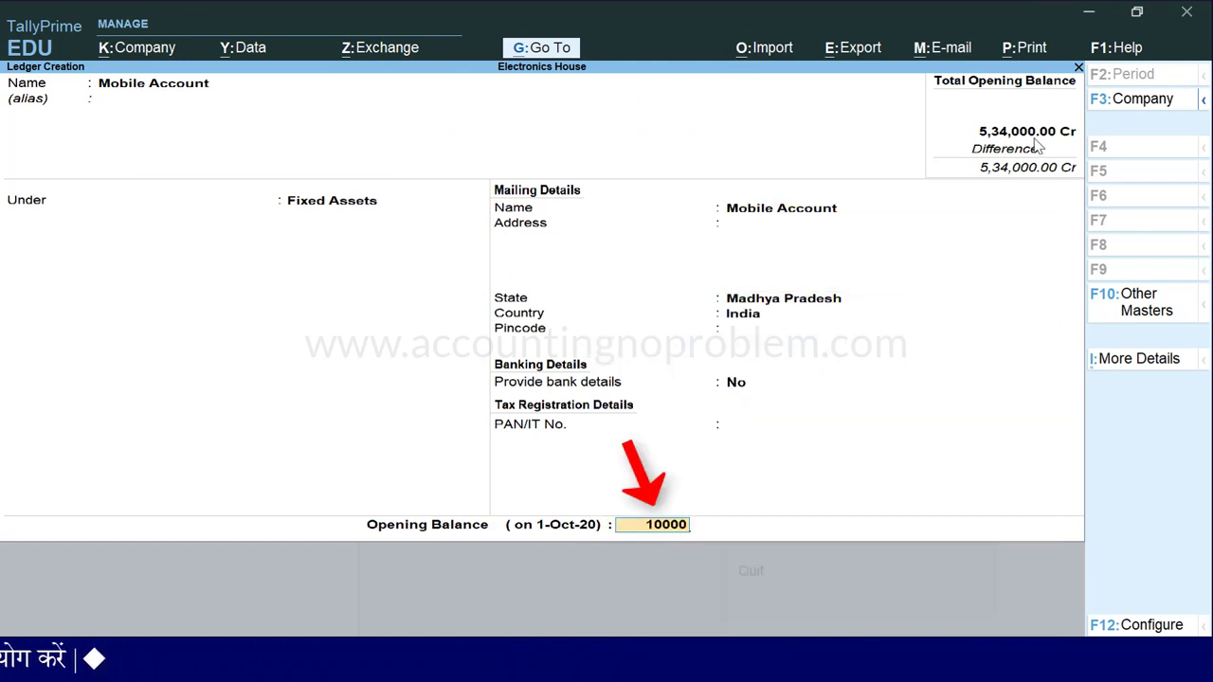
key(Return)
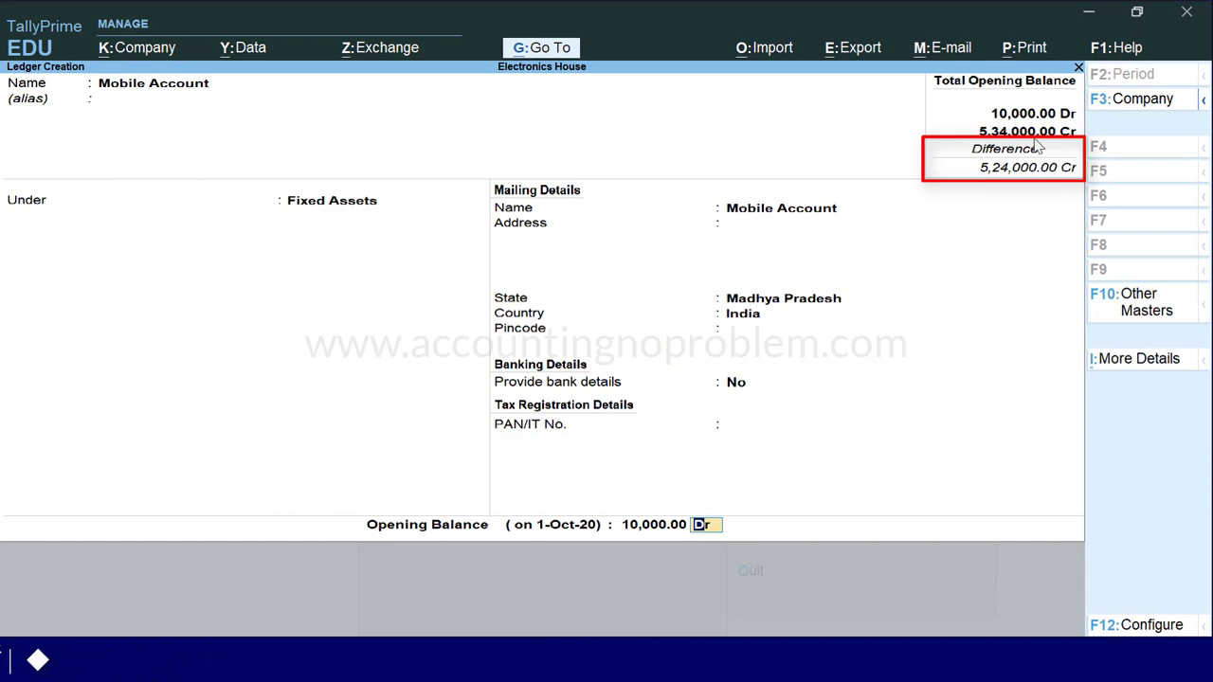
key(Return)
key(Return)
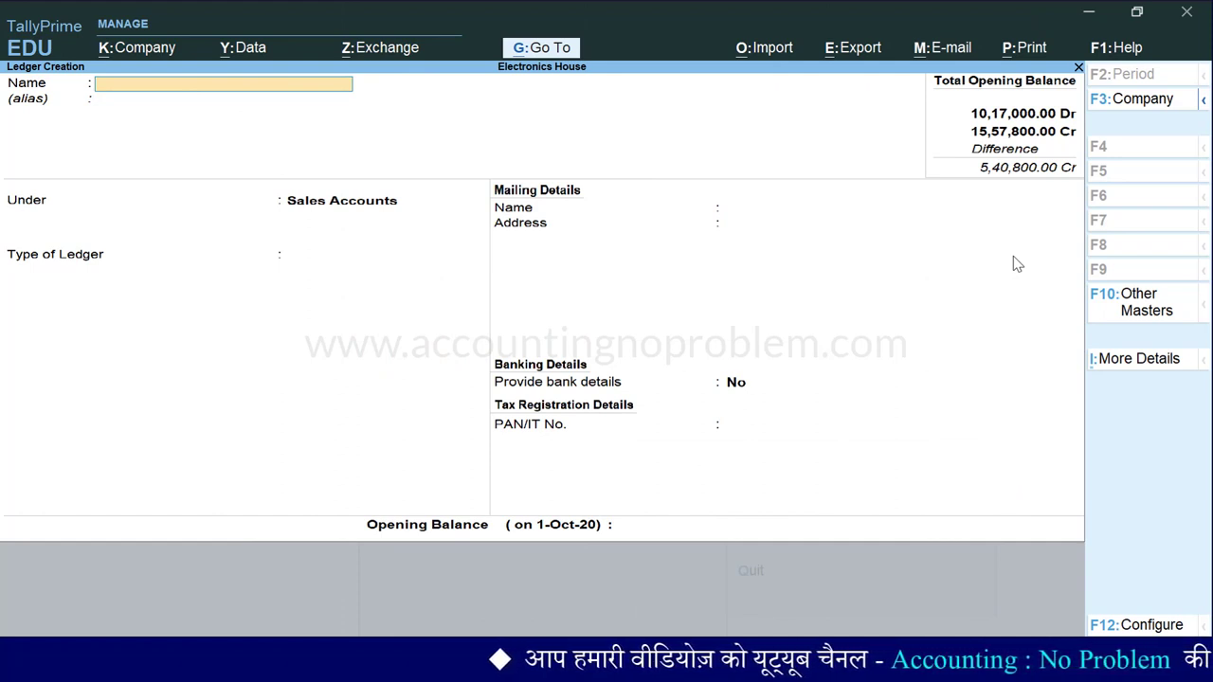
Leave ledger creation and open the existing Cash ledger for alteration
key(Escape)
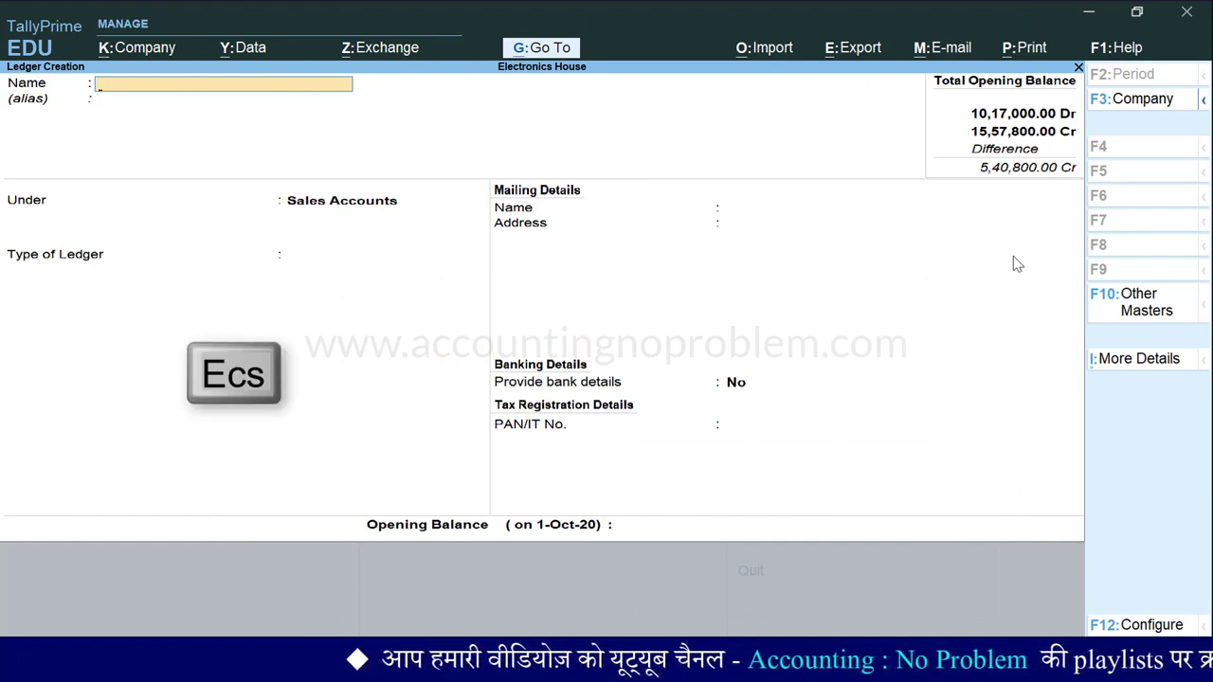
key(Escape)
key(Escape)
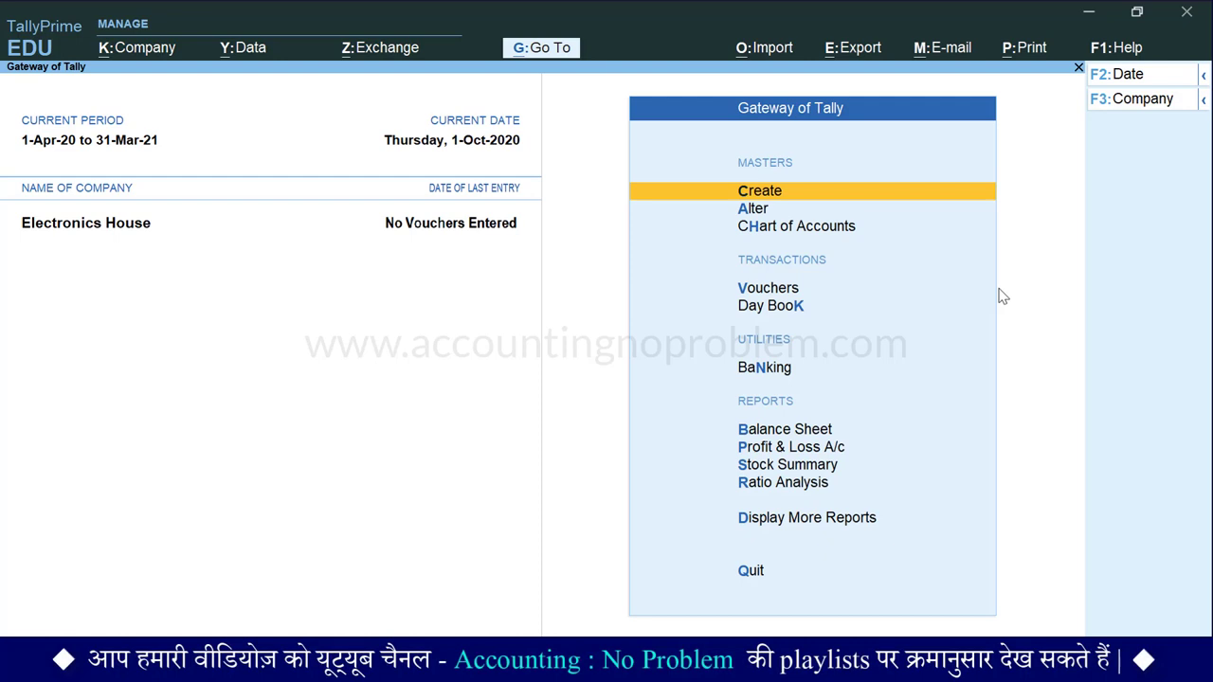
key(Down)
key(Return)
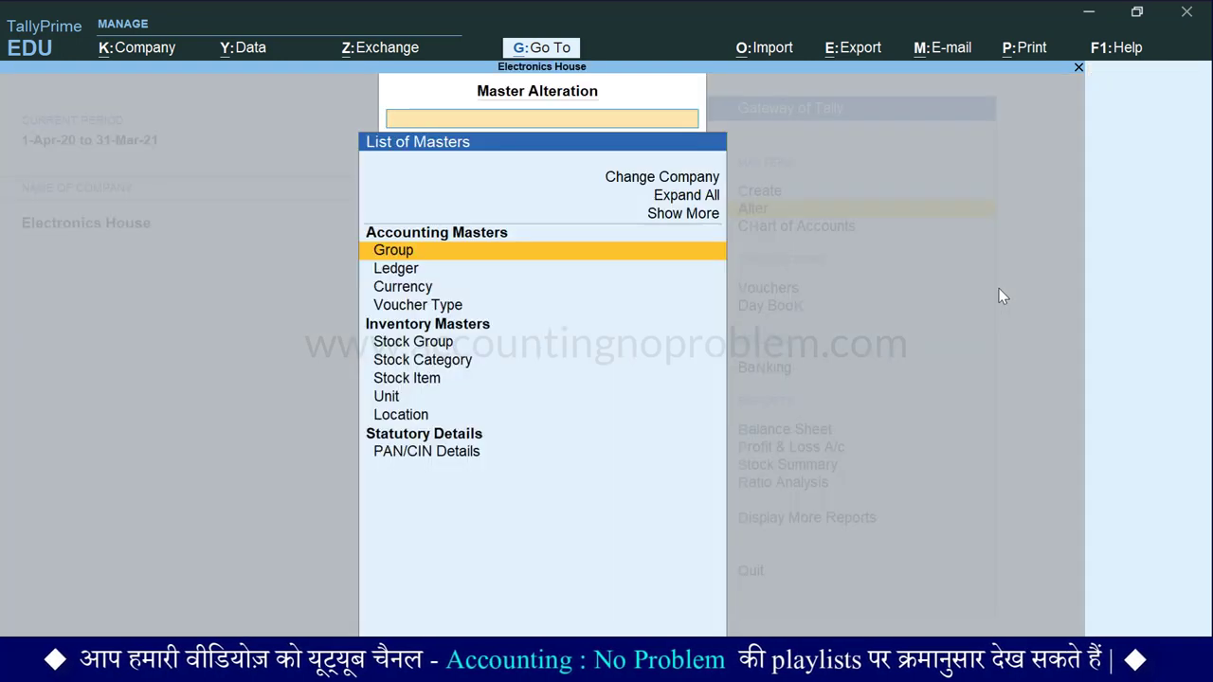
key(Down)
key(Return)
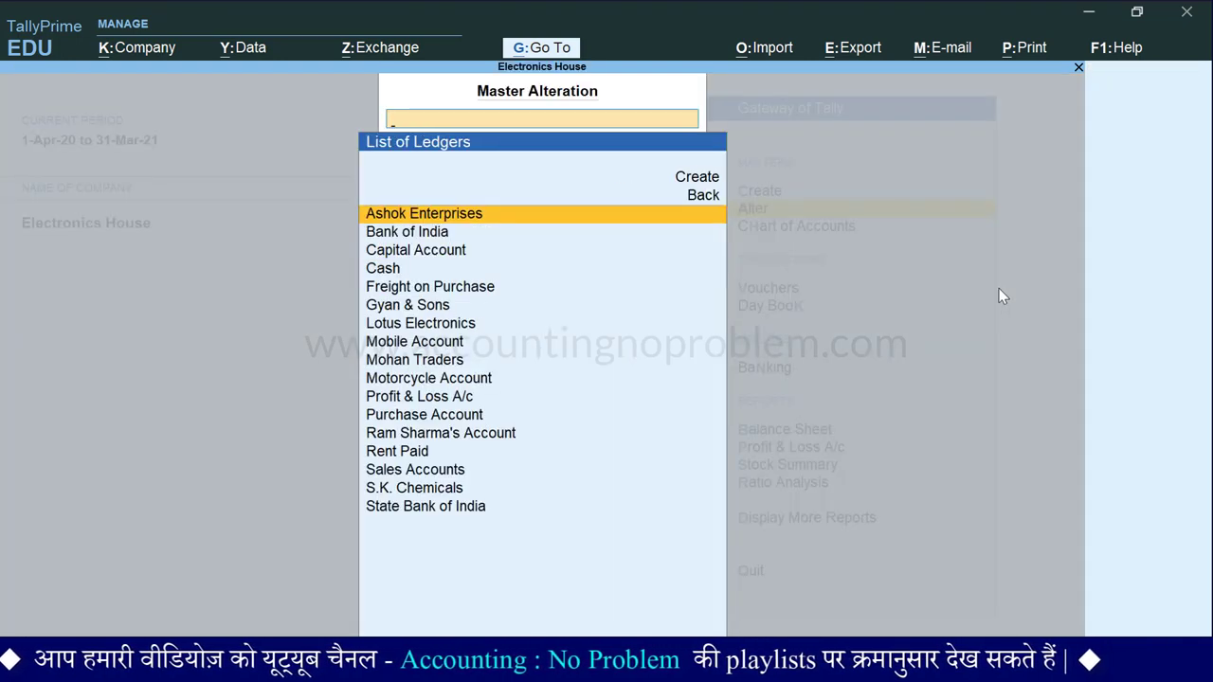
key(Down)
key(Down)
key(Return)
Set the Cash ledger's opening balance to 6800 Dr and save the ledger
key(Return)
key(Return)
text(6800)
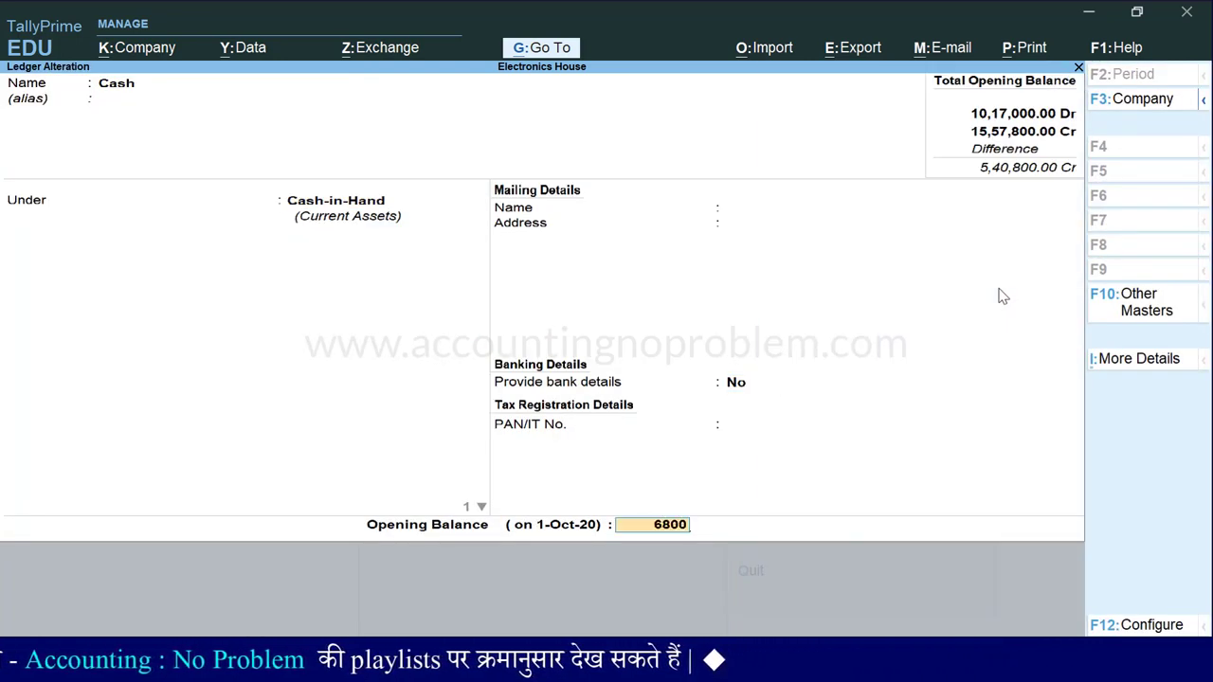
key(Return)
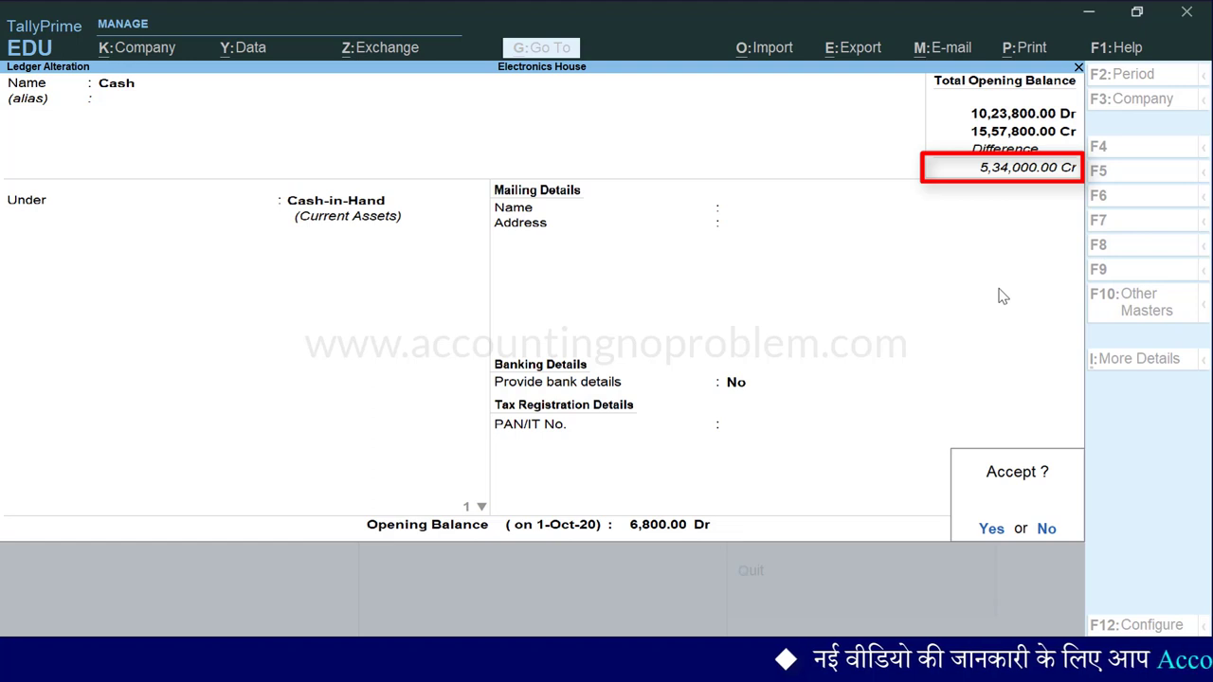
key(Escape)
Return to the Gateway of Tally and display the Trial Balance report
key(Escape)
key(Escape)
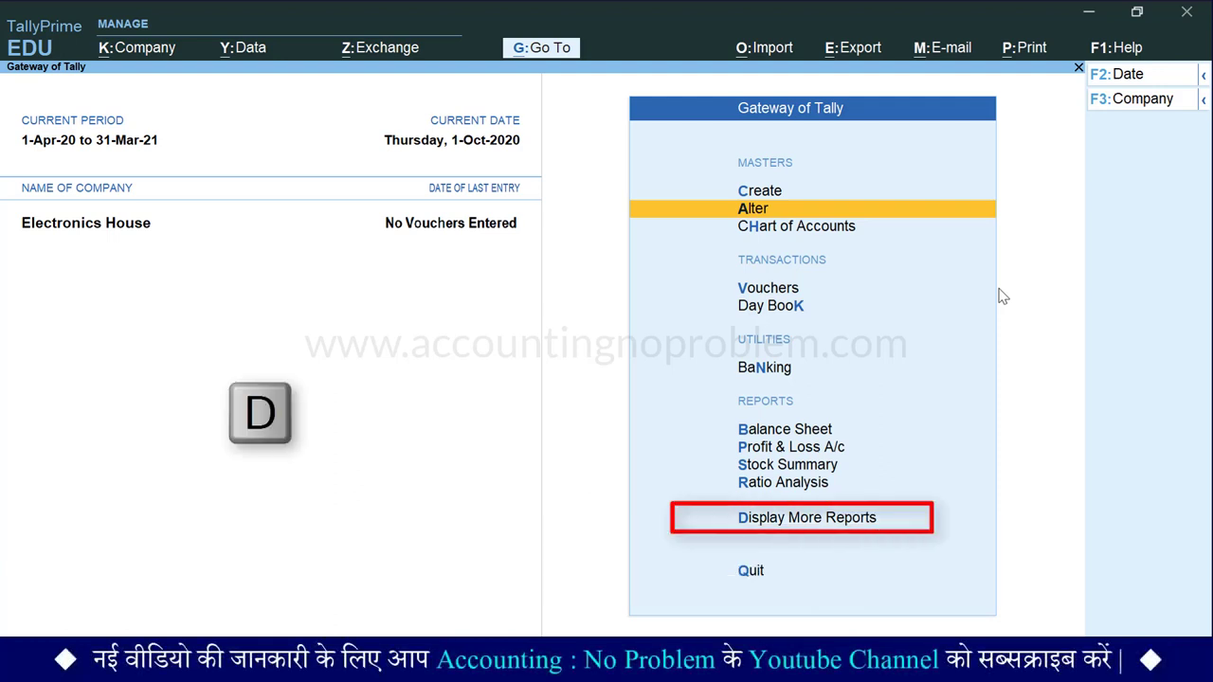
key(d)
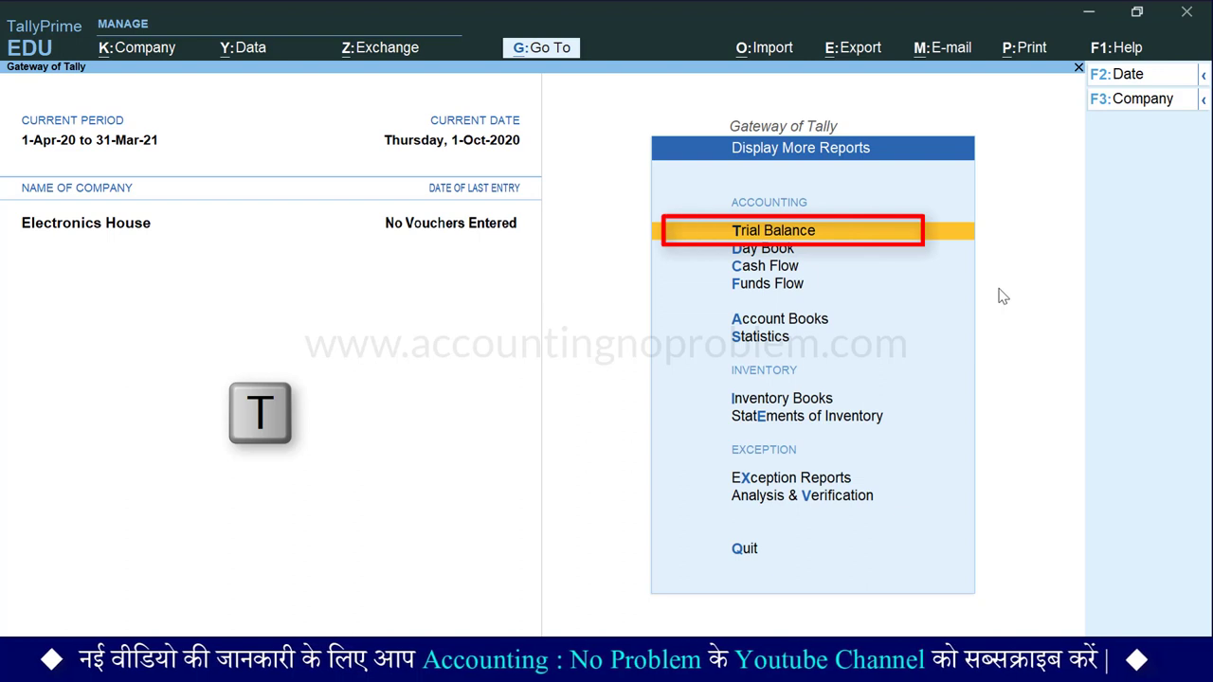
key(t)
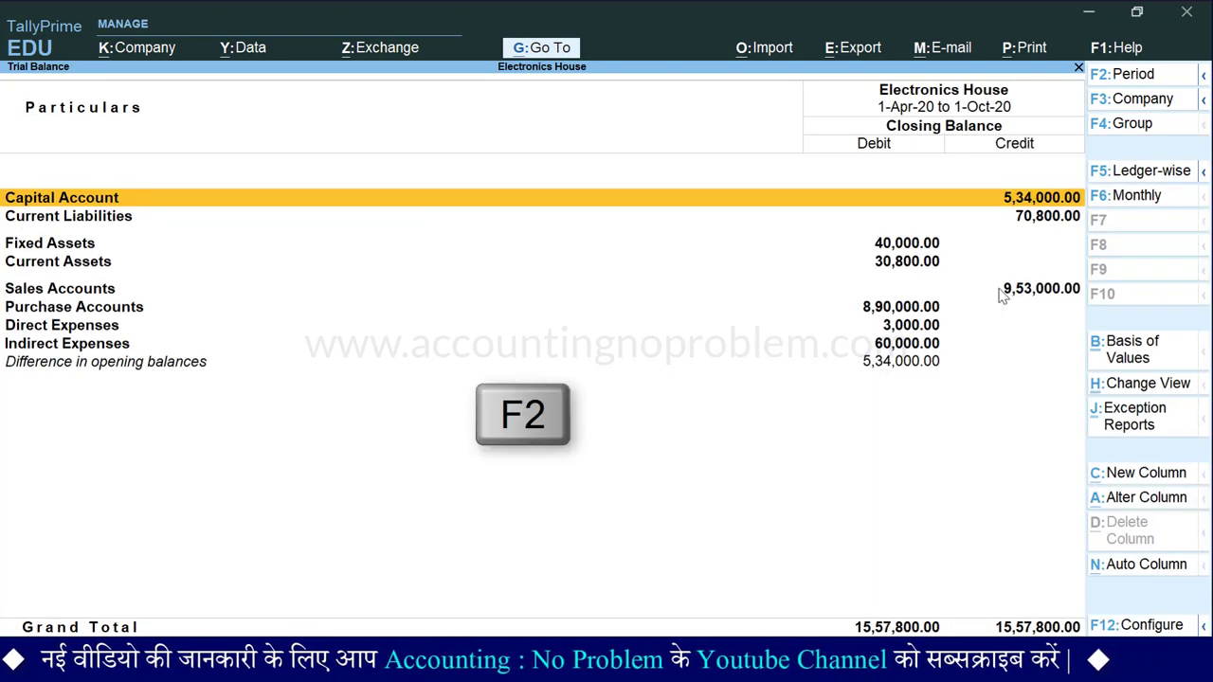
Set the Trial Balance period from 1-10-2020 to 1-10-2020 and switch the report to the detailed format
key(F2)
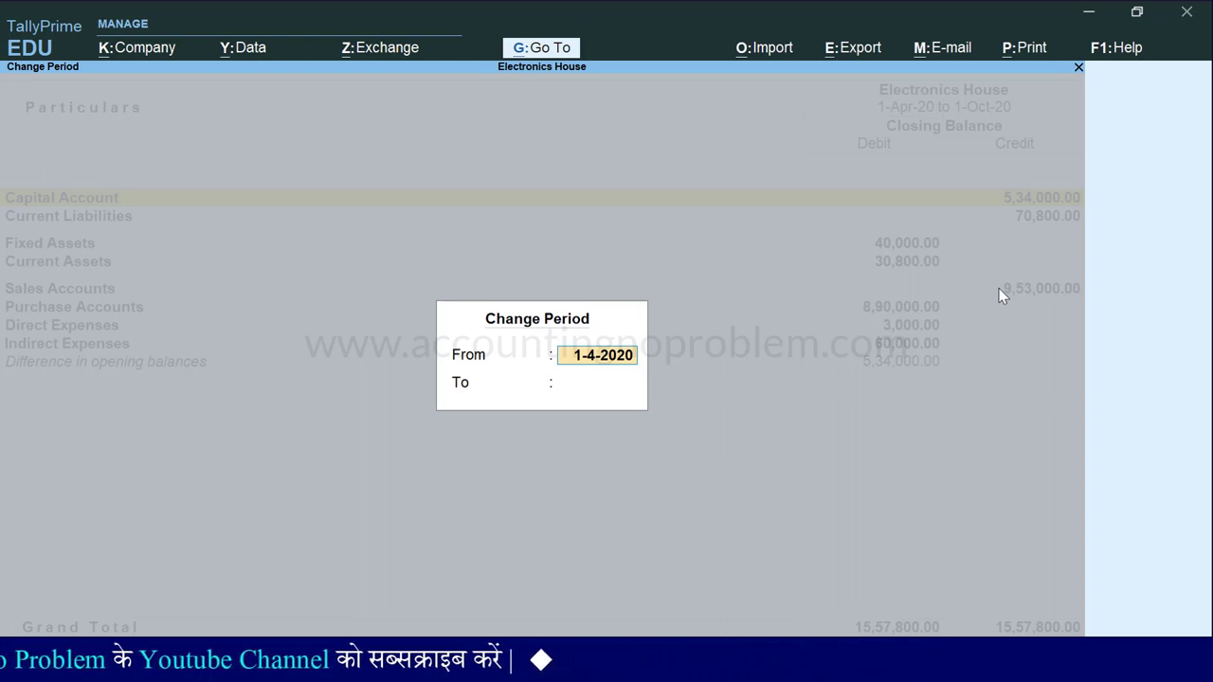
text(1.1)
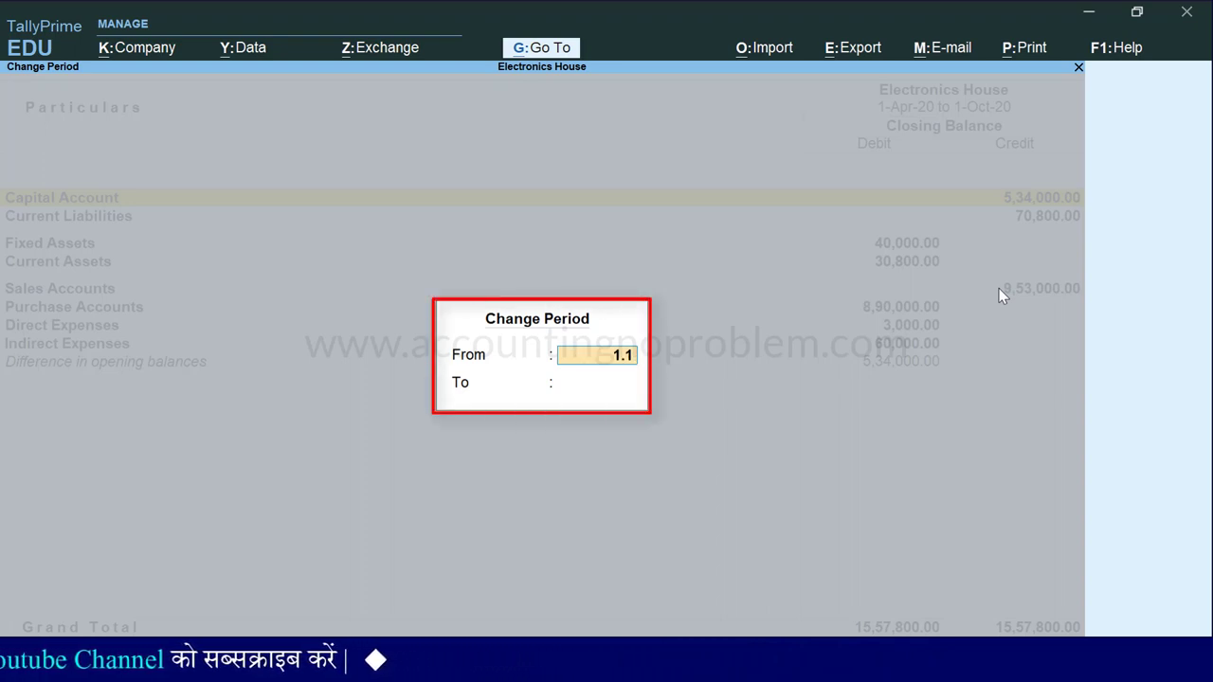
text(0-2020)
key(Return)
text(1.10)
key(Return)
key(alt+F5)
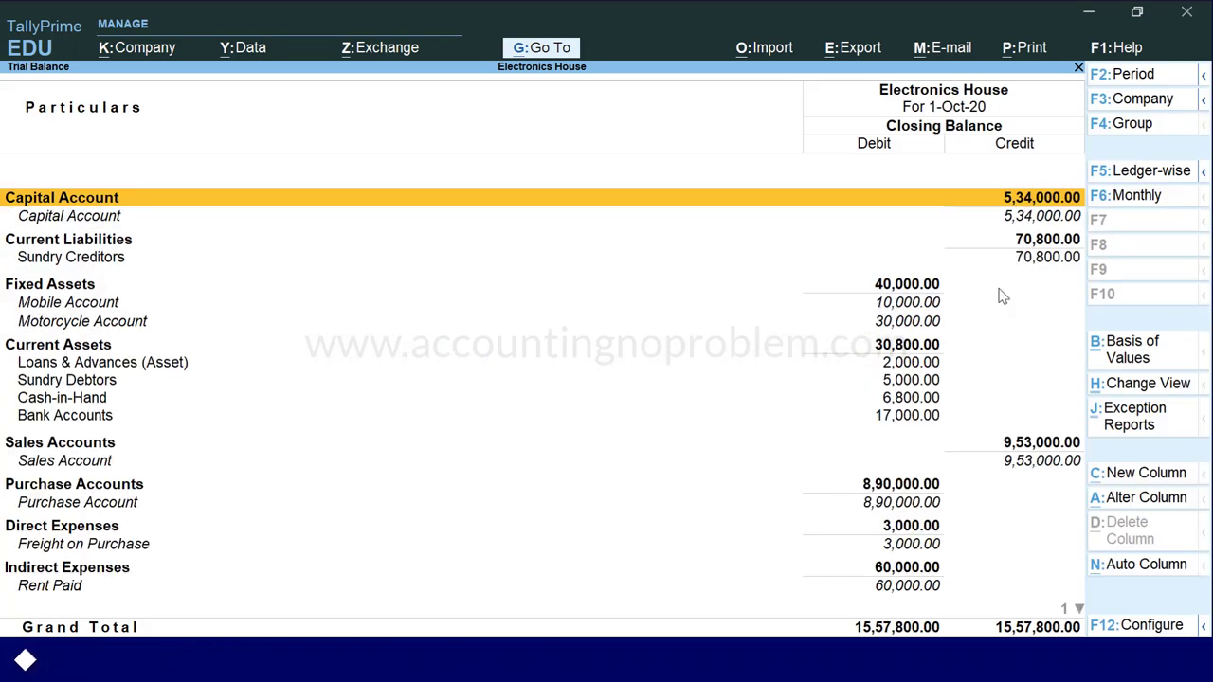
Configure the Trial Balance with Show Opening Balance set to Yes and Show Closing Balance set to No
key(F12)
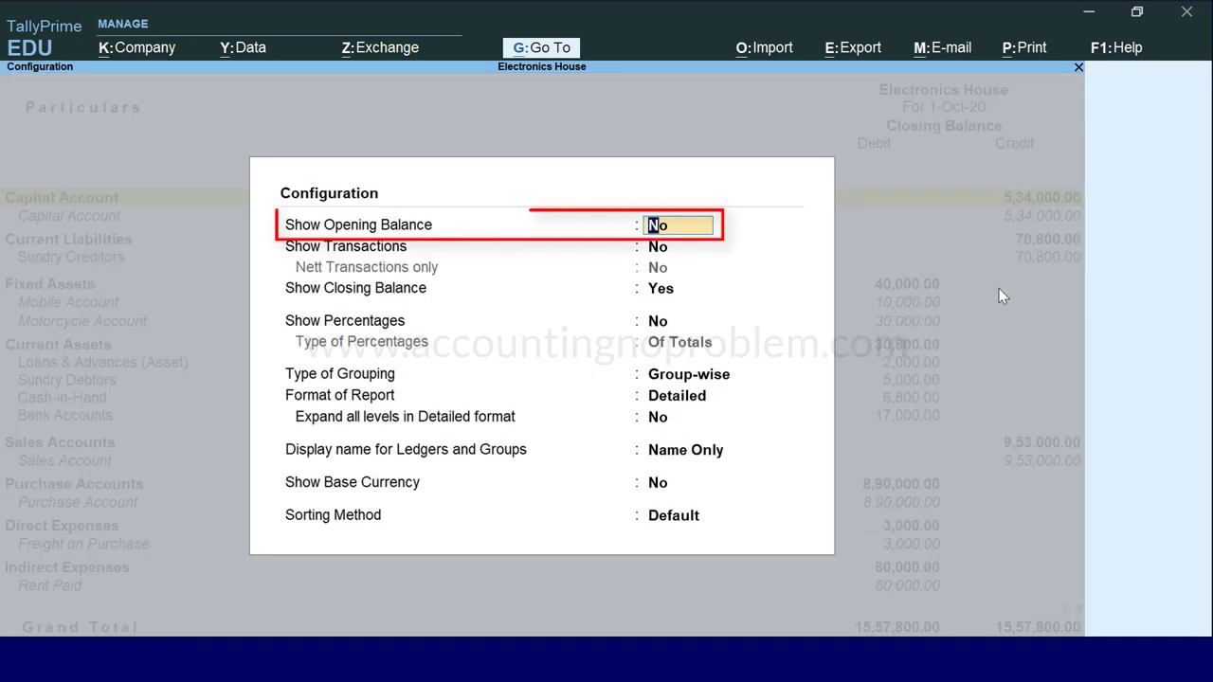
text(y)
key(Return)
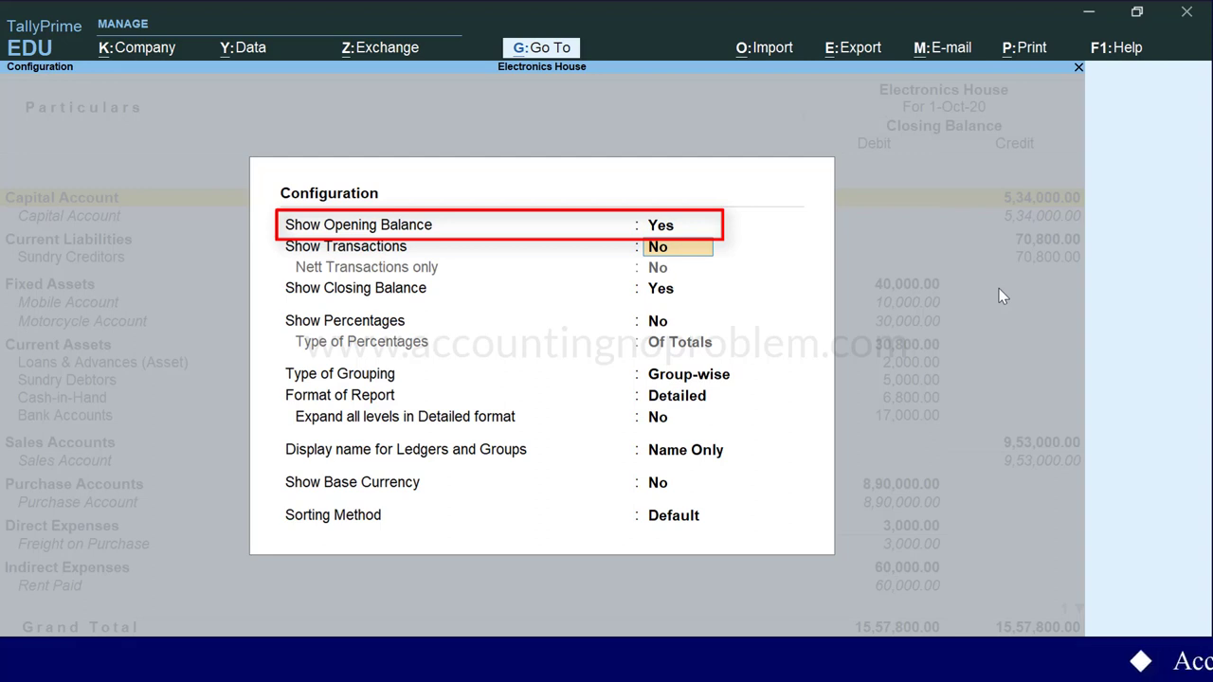
key(Return)
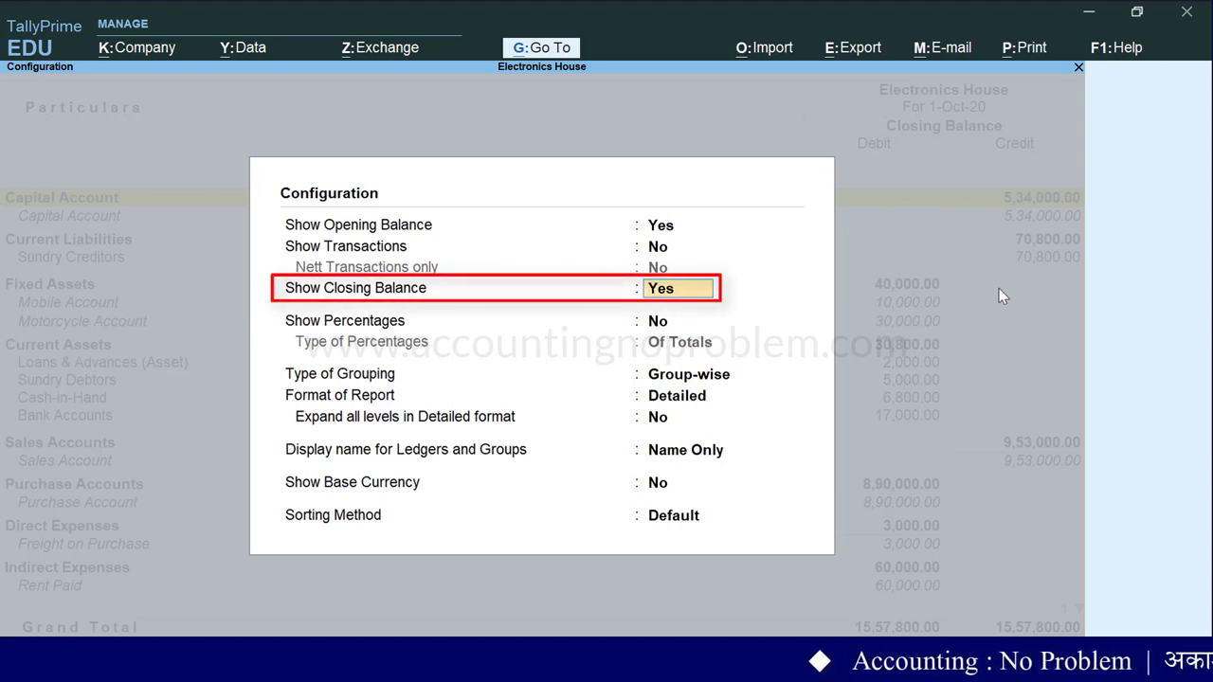
text(n)
key(Return)
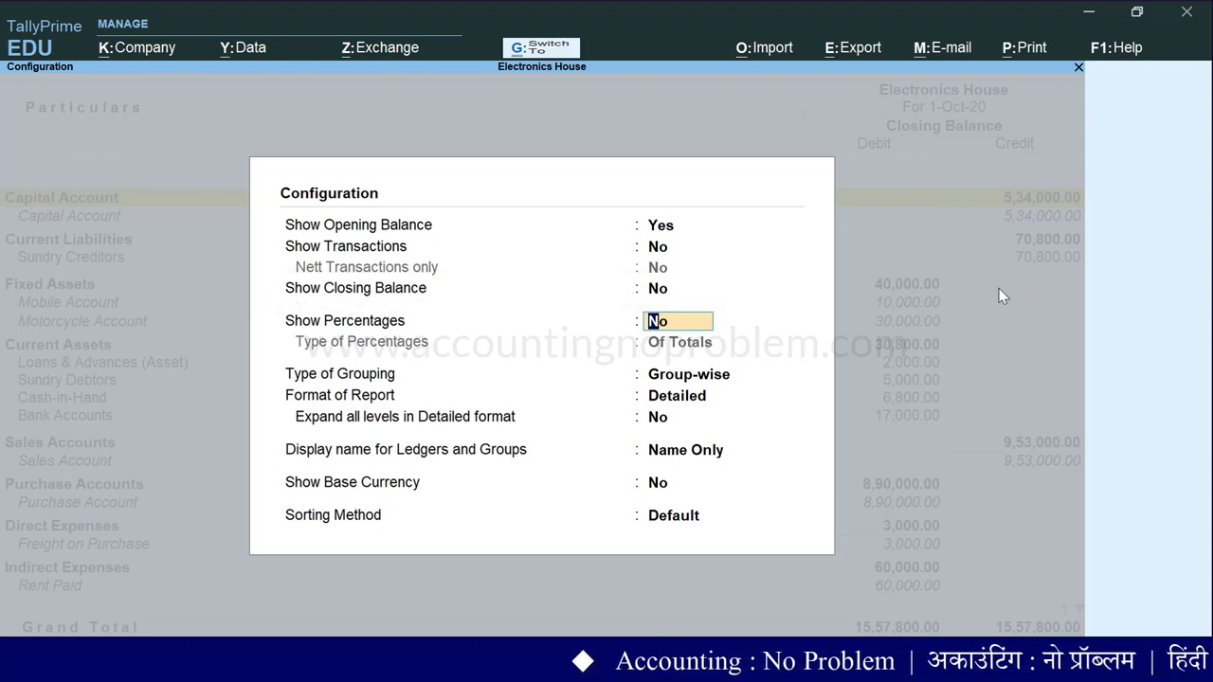
key(ctrl+a)
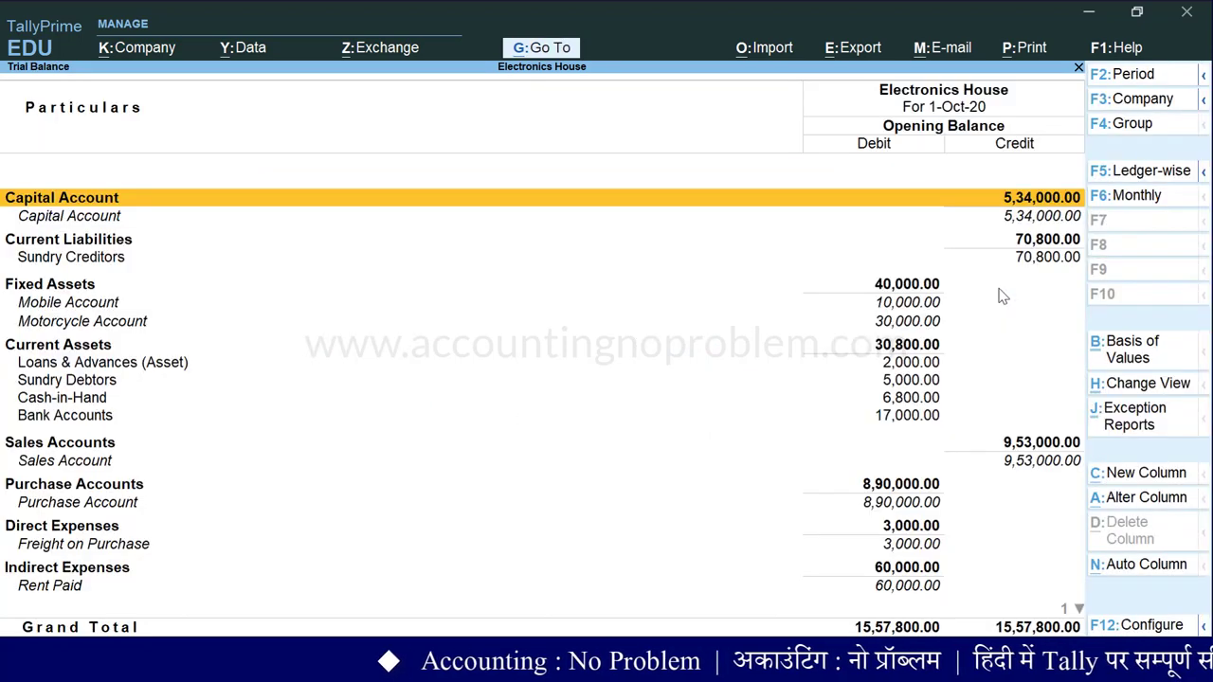
Examine the opening balances in the Trial Balance from Capital Account down to the difference in opening balances
key(Down)
key(Down)
key(Down)
key(Down)
key(Down)
key(Down)
key(Down)
key(Down)
key(Down)
key(Down)
key(Down)
key(Down)
key(Down)
key(Down)
key(Down)
key(Down)
key(Down)
key(Down)
key(Down)
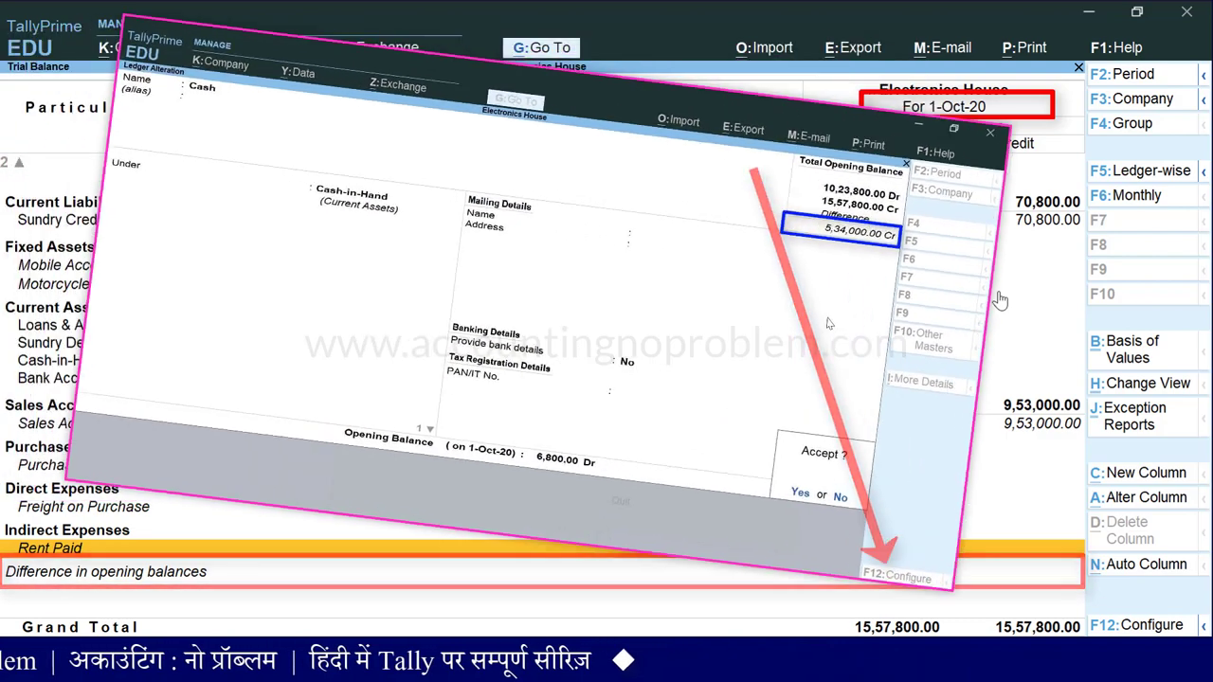
key(Up)
key(Up)
key(Up)
key(Up)
key(Up)
key(Up)
key(Up)
key(Up)
key(Up)
key(Up)
key(Up)
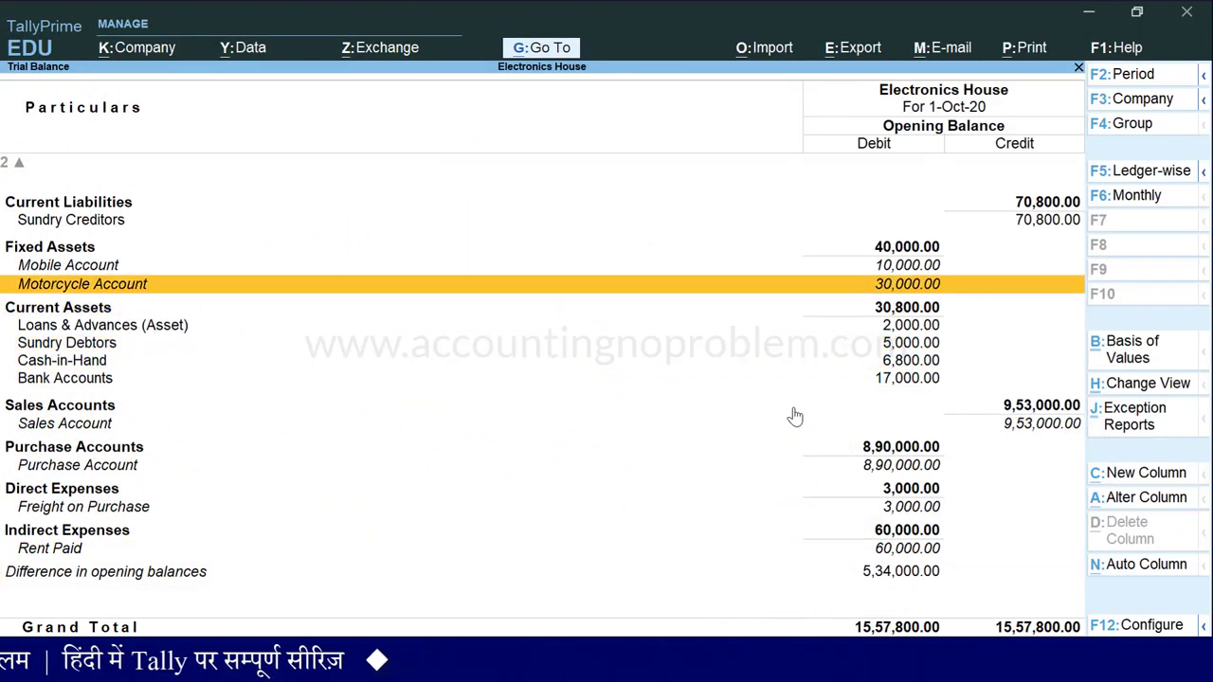
key(Up)
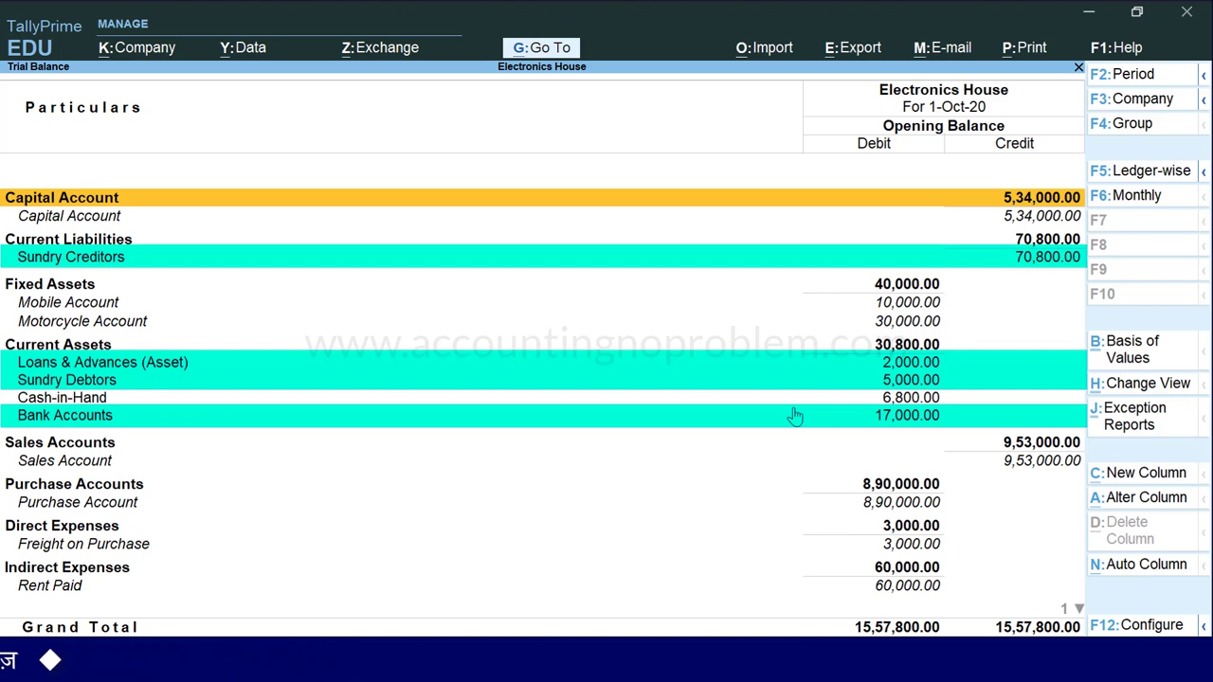
Expand the Sundry Creditors group in the Trial Balance to show its ledgers
key(Down)
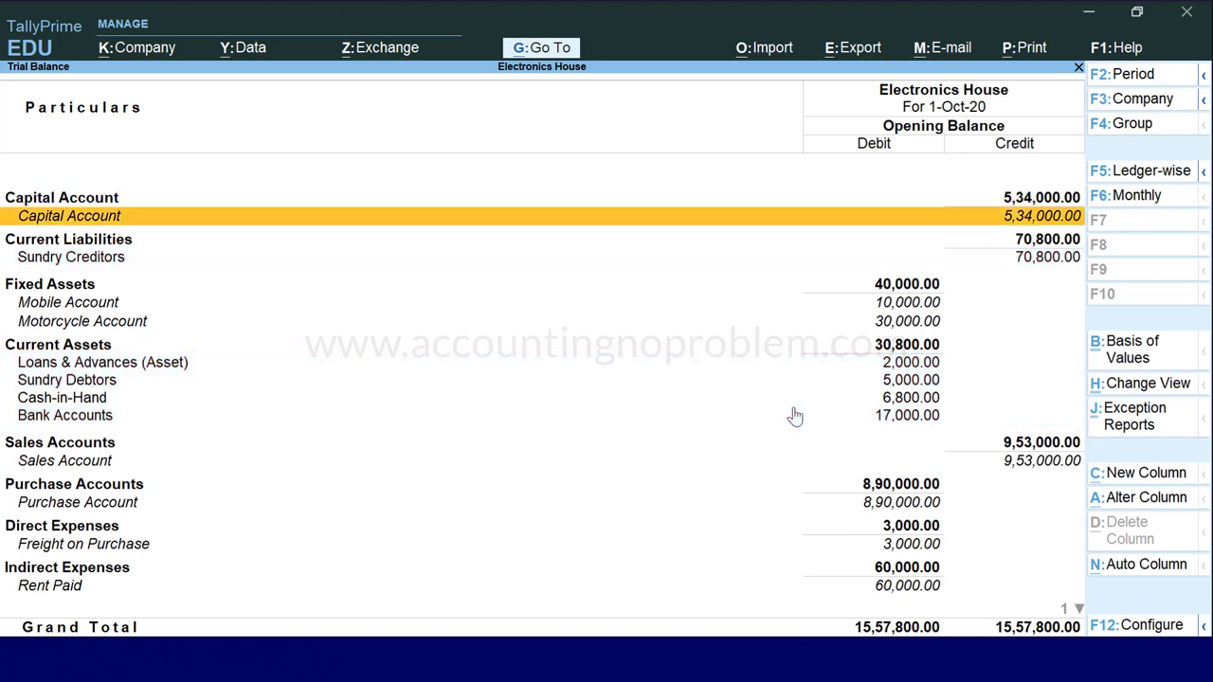
key(shift+Return)
key(Down)
key(Down)
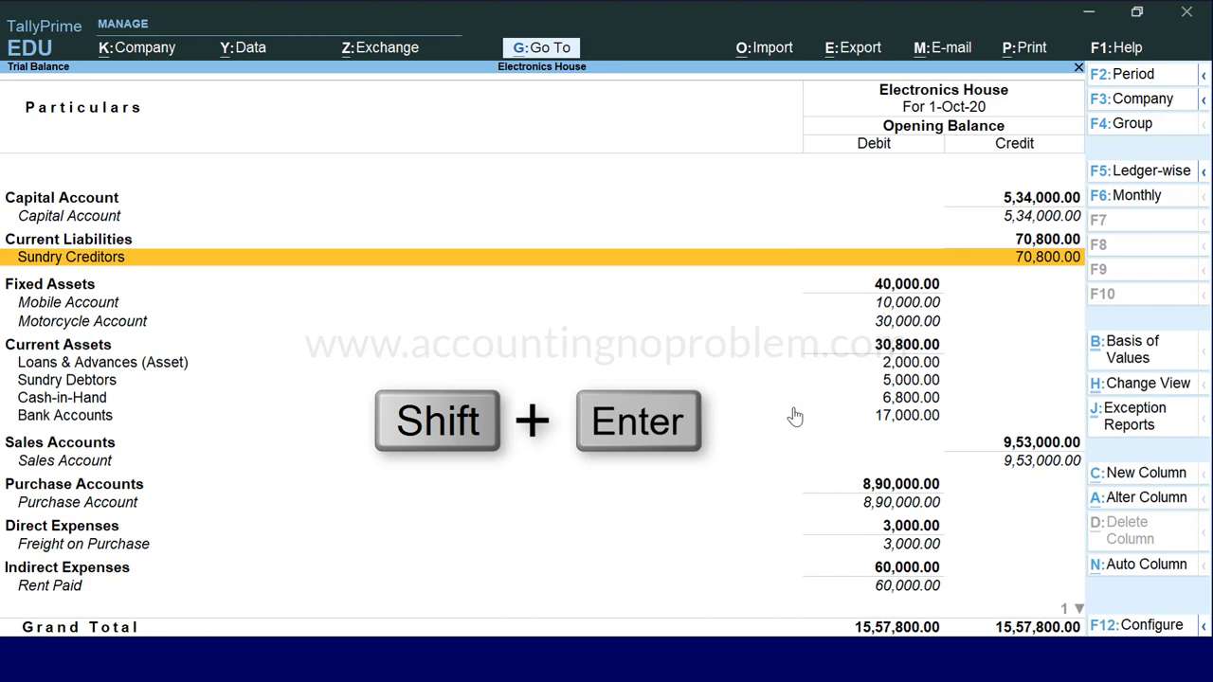
key(shift+Return)
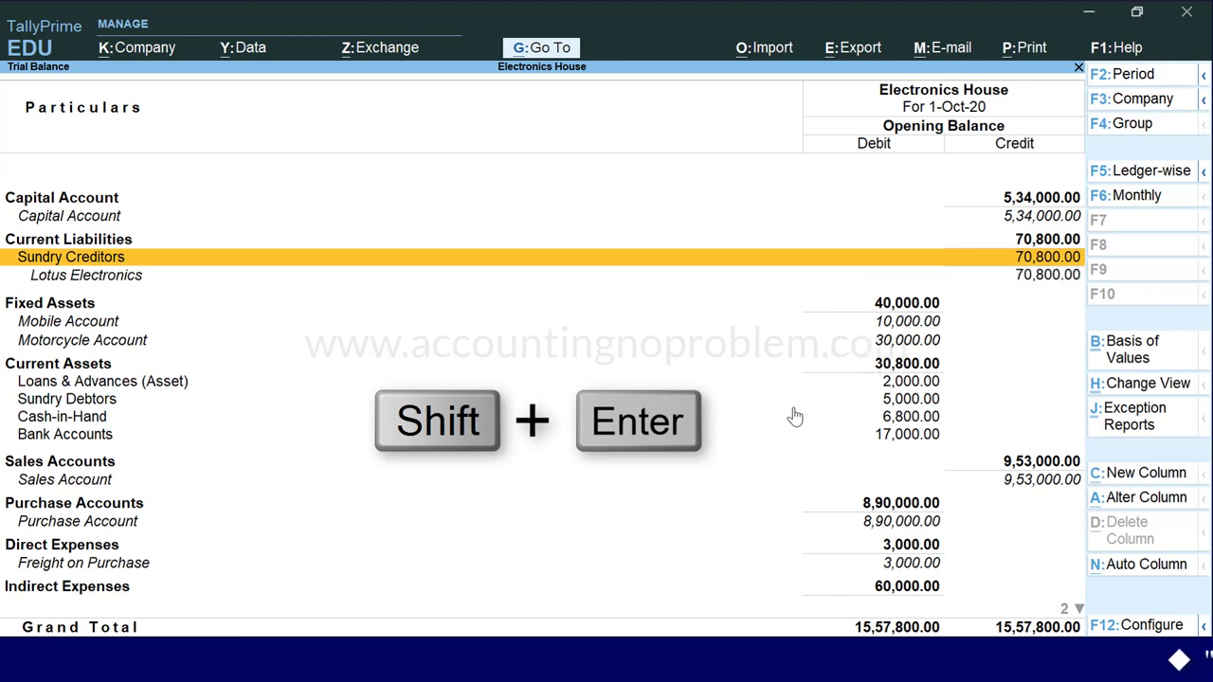
Expand the Loans & Advances (Asset) and Sundry Debtors groups under Current Assets to show their ledgers
key(Down)
key(Down)
key(Down)
key(Down)
key(Down)
key(Down)
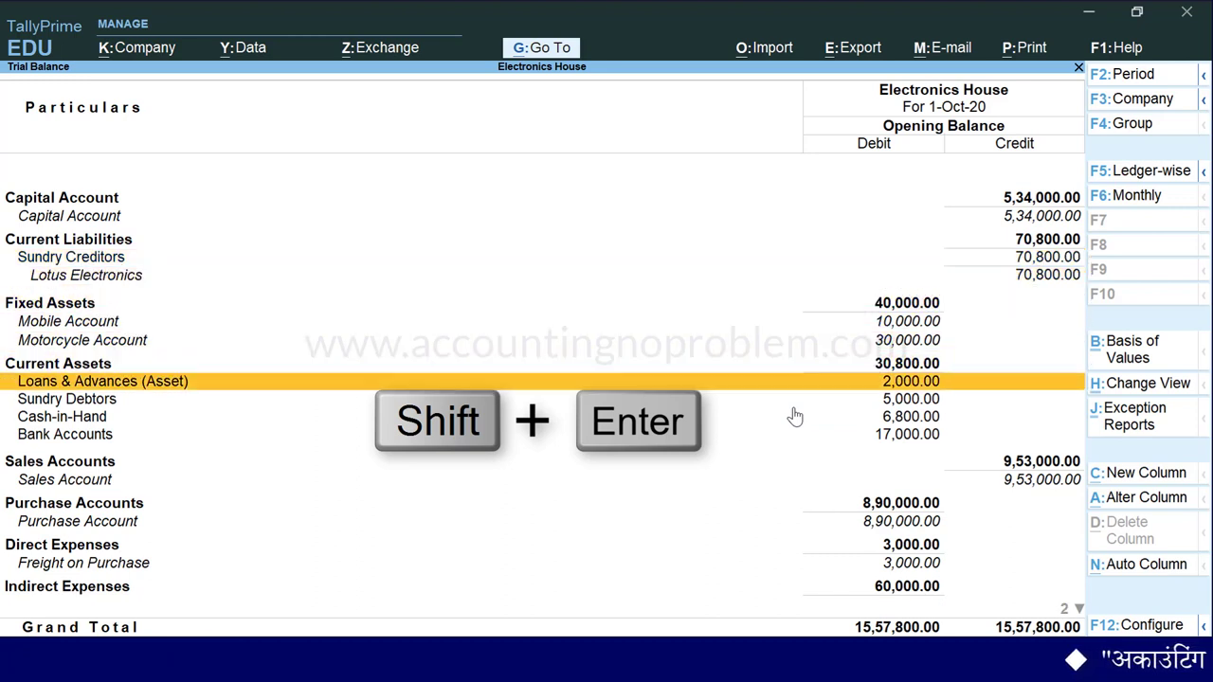
key(shift+Return)
key(Down)
key(Down)
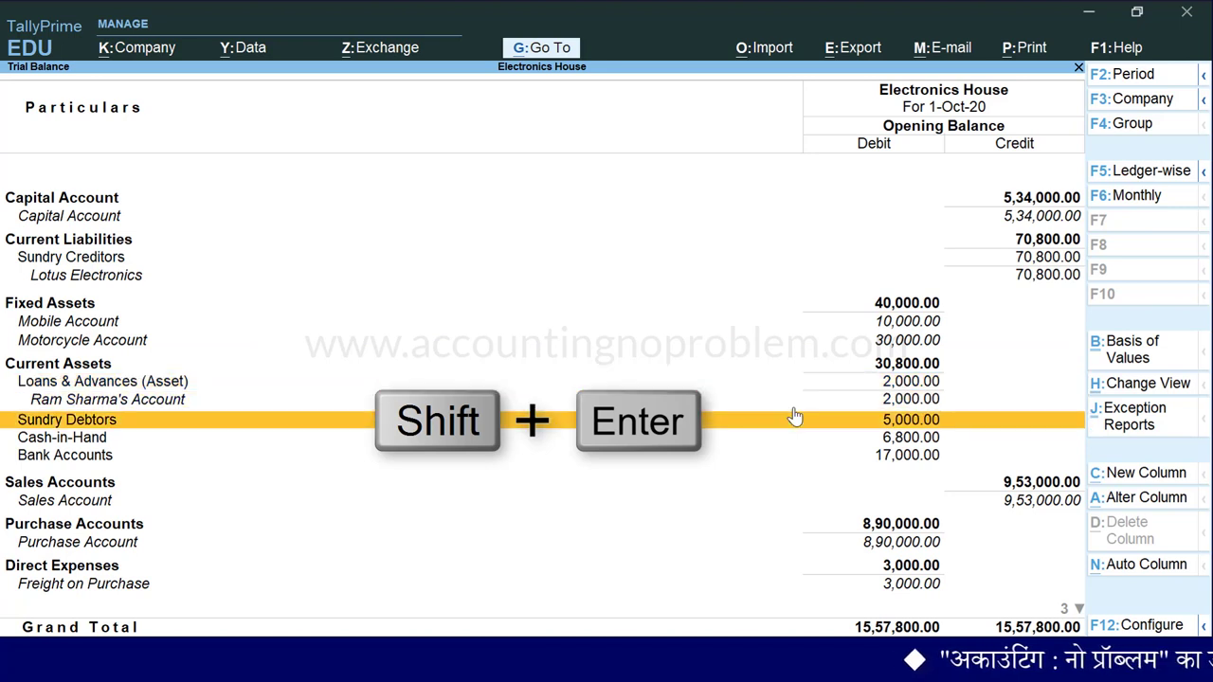
key(shift+Return)
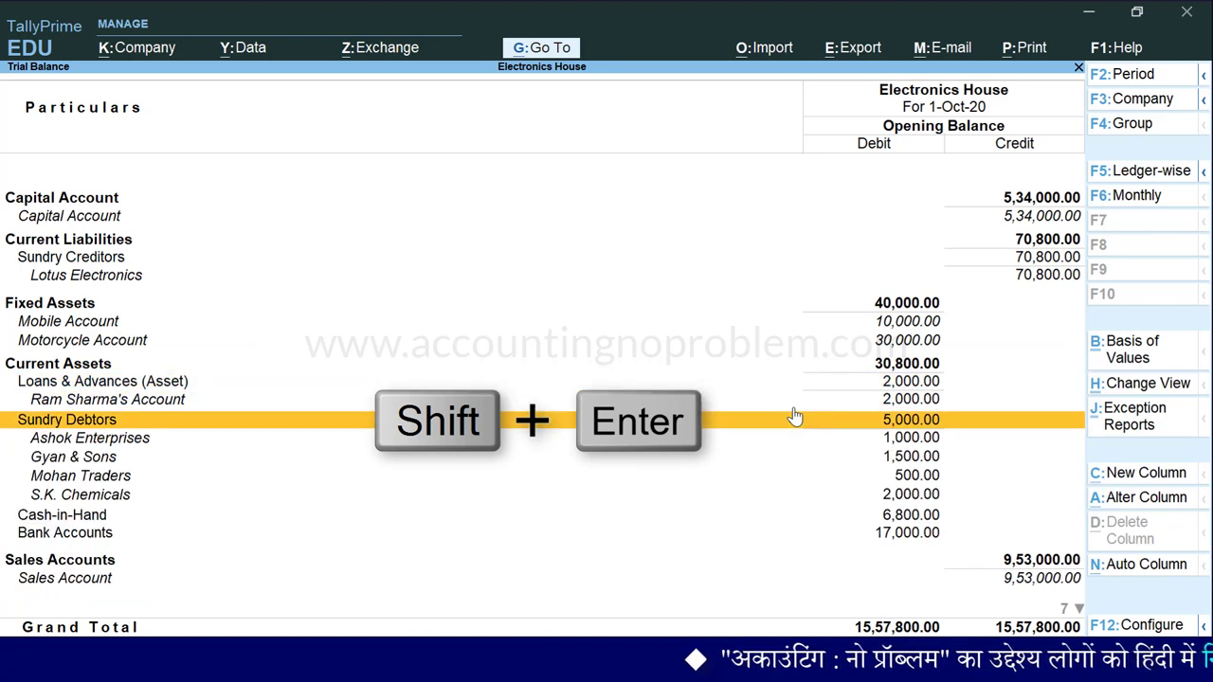
Expand the Bank Accounts group under Current Assets to show the individual bank ledgers
key(Down)
key(Down)
key(Down)
key(Down)
key(Down)
key(Down)
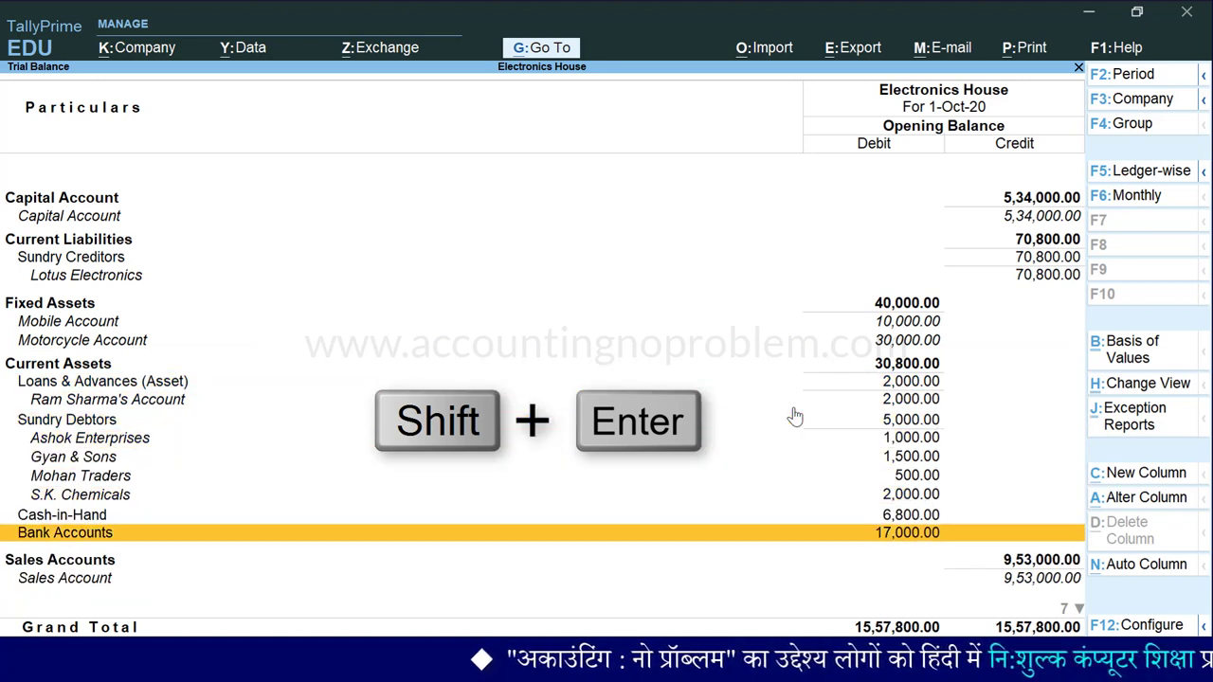
key(shift+Return)
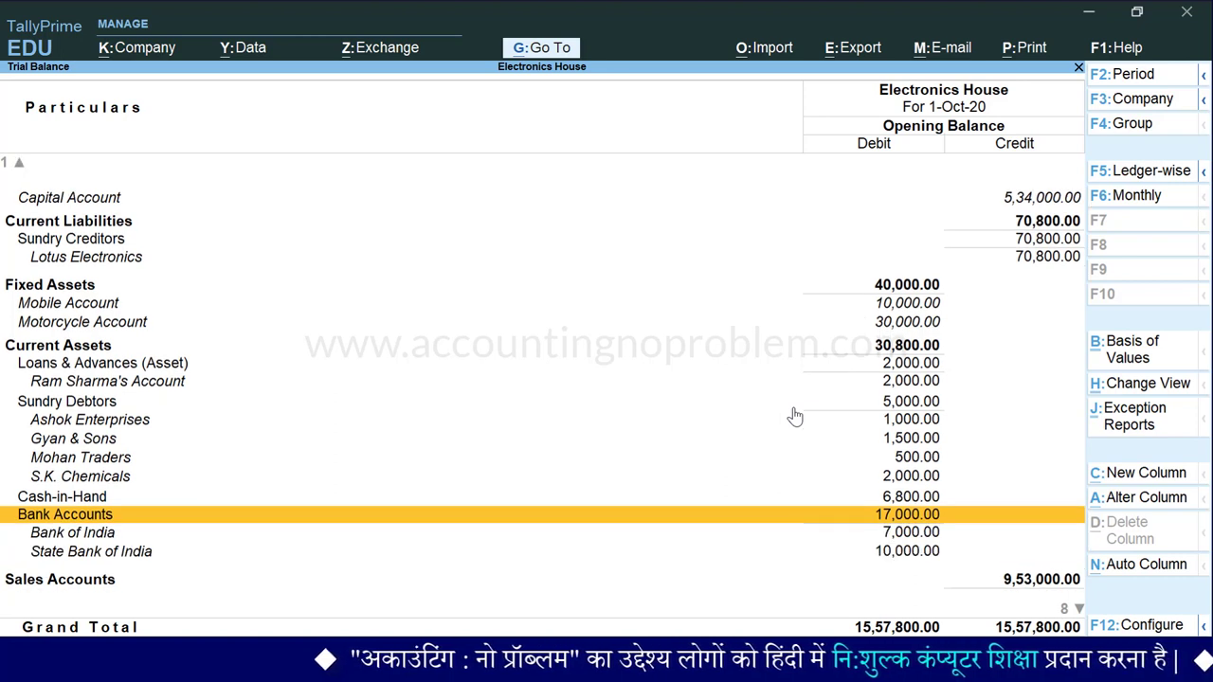
Review the remaining bank, sales, purchase and expense ledgers in the Trial Balance down to Rent Paid
key(Down)
key(Down)
key(Down)
key(shift+Return)
key(Down)
key(shift+Return)
key(Down)
key(Down)
key(shift+Return)
key(Down)
key(Down)
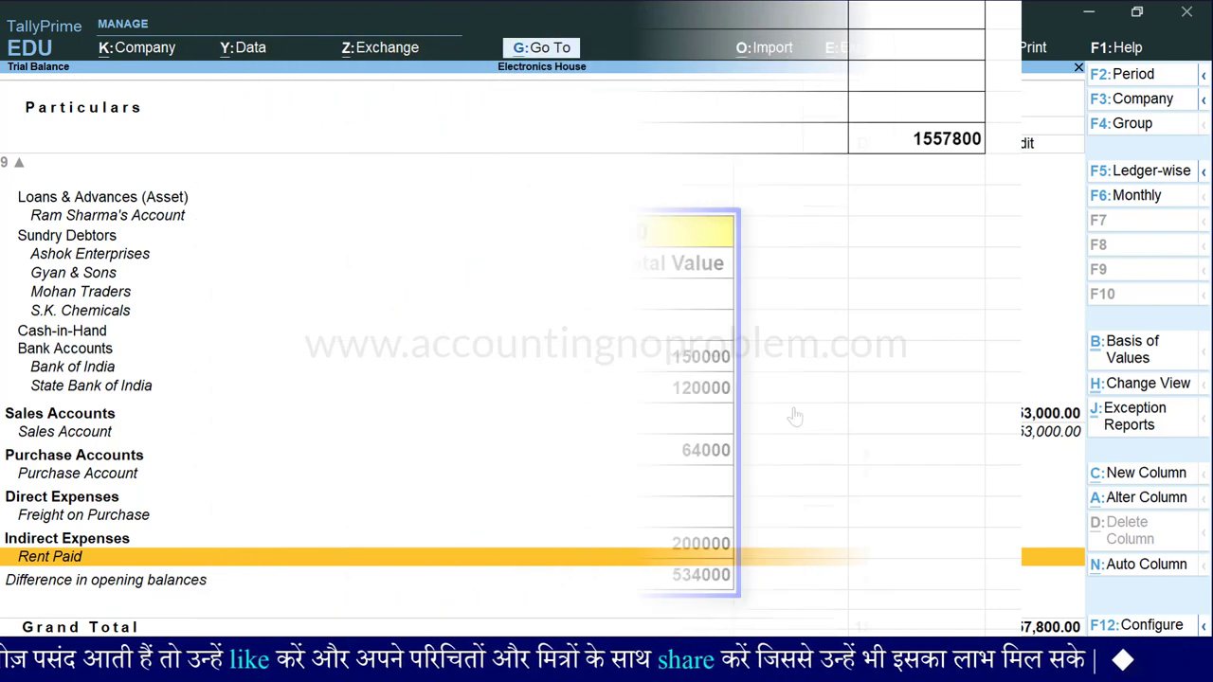
Leave the Trial Balance for the Gateway of Tally and open the Chart of Accounts
key(Escape)
key(Escape)
key(Escape)
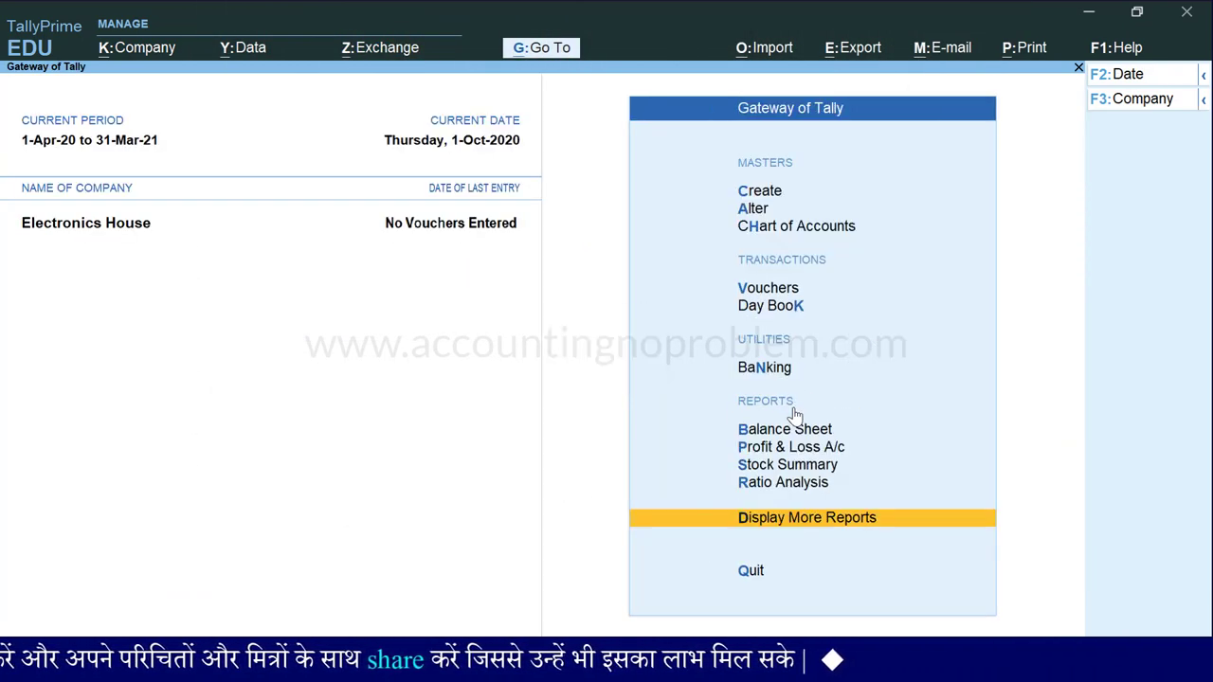
key(Up)
key(Up)
key(Up)
key(Up)
key(Up)
key(Up)
key(Up)
key(Up)
key(Return)
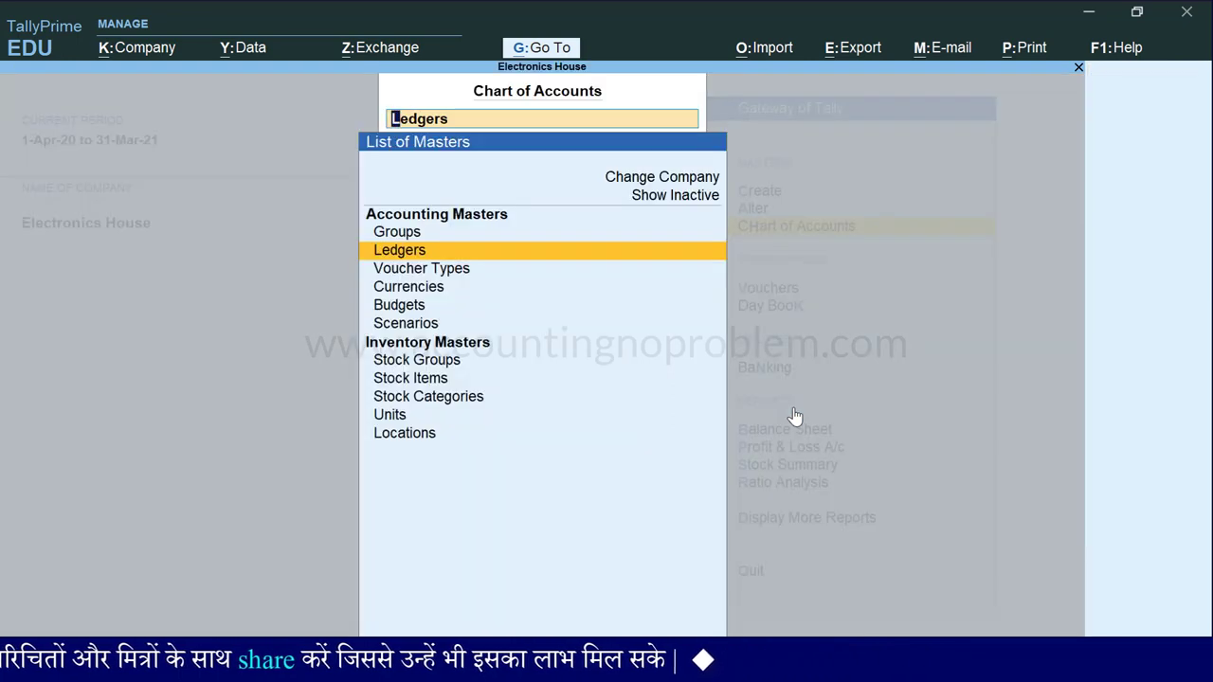
Display the list of stock items from the inventory masters
key(Down)
key(Down)
key(Down)
key(Down)
key(Down)
key(Down)
key(Return)
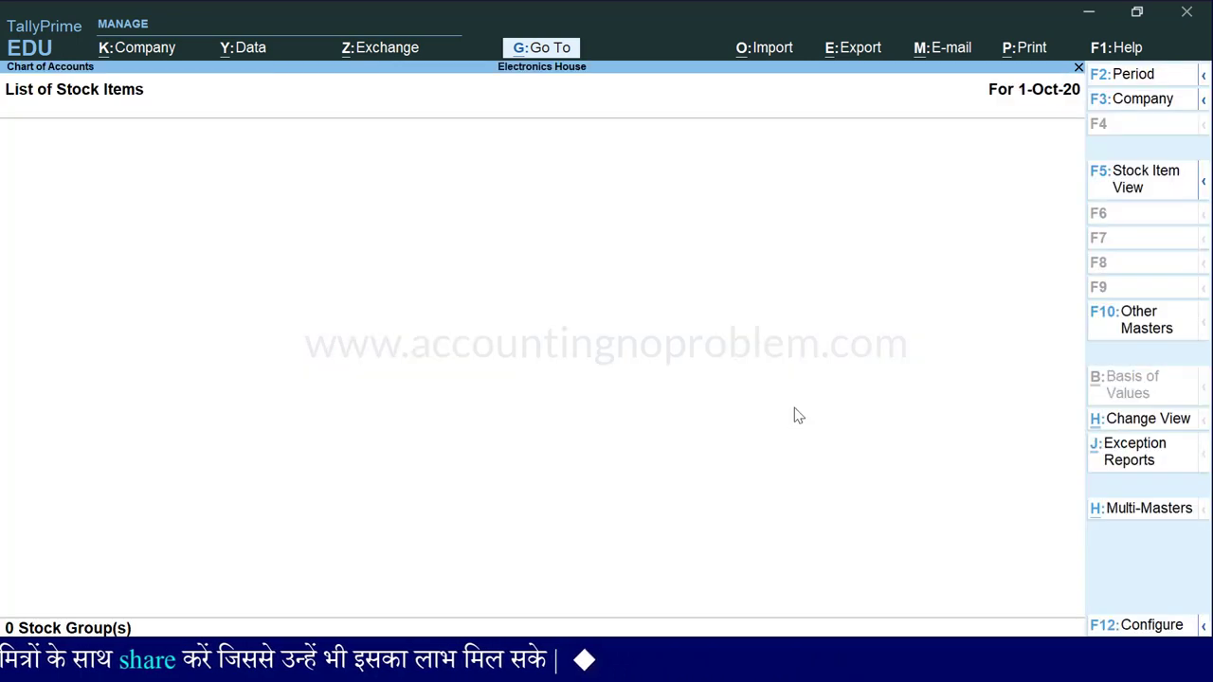
Multi-create under All Items and save: Godrej AC 1 Ton 5@30000, Godrej AC 1.5 Ton 3@40000, Panasonic AC 1 Ton 2@32000, Dell Laptop 999 Super 5@40000
click(1111, 509)
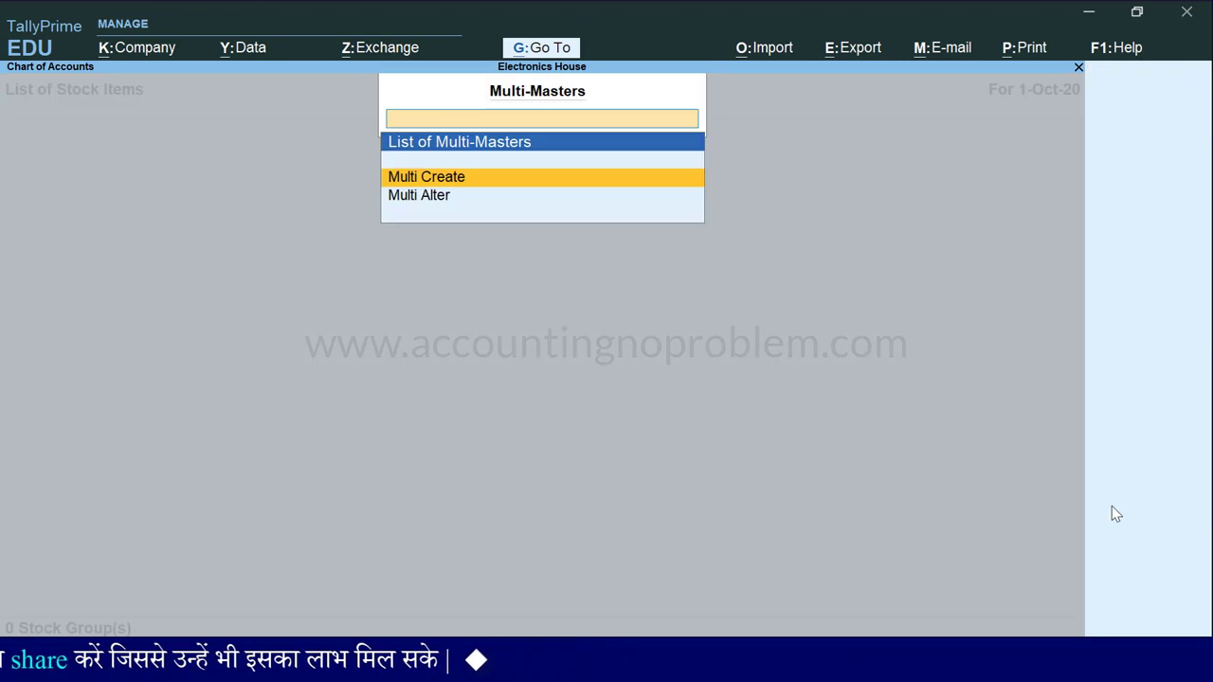
key(Return)
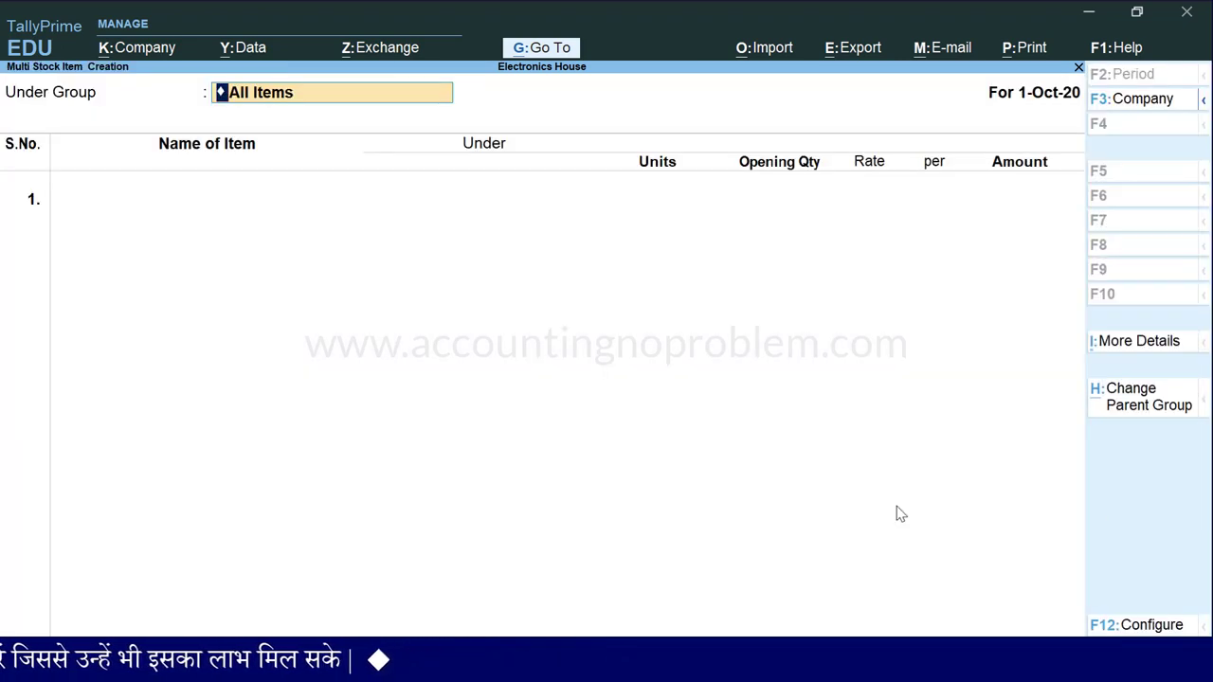
key(Return)
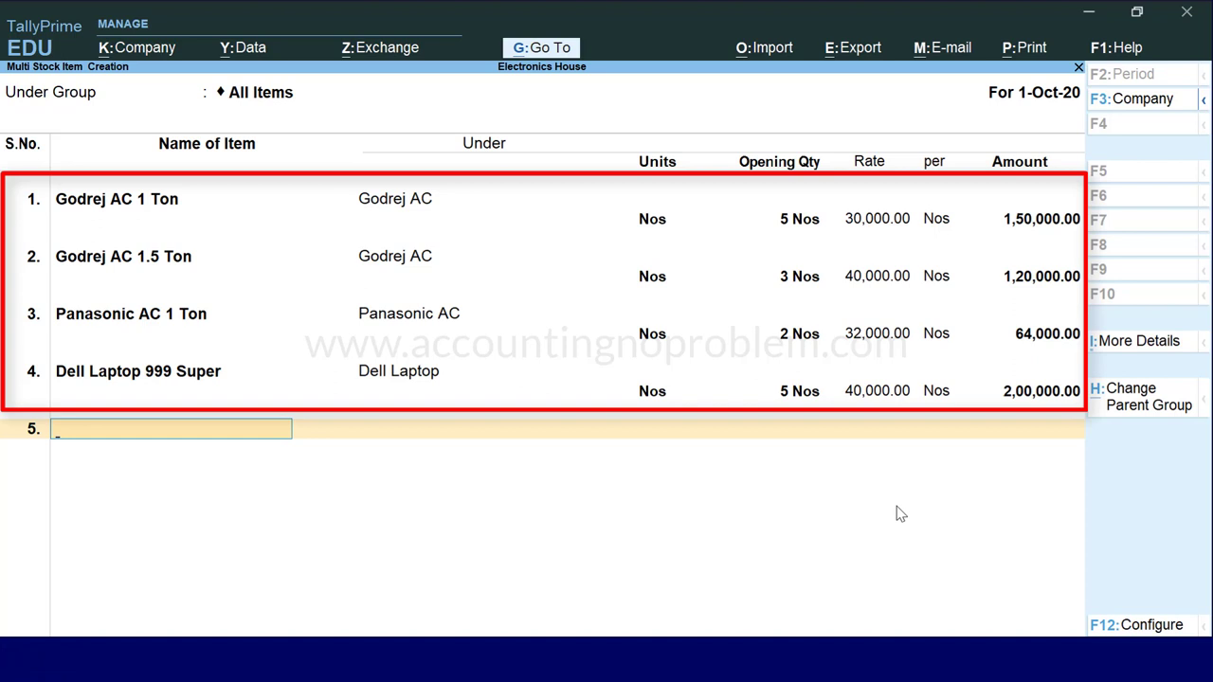
key(Return)
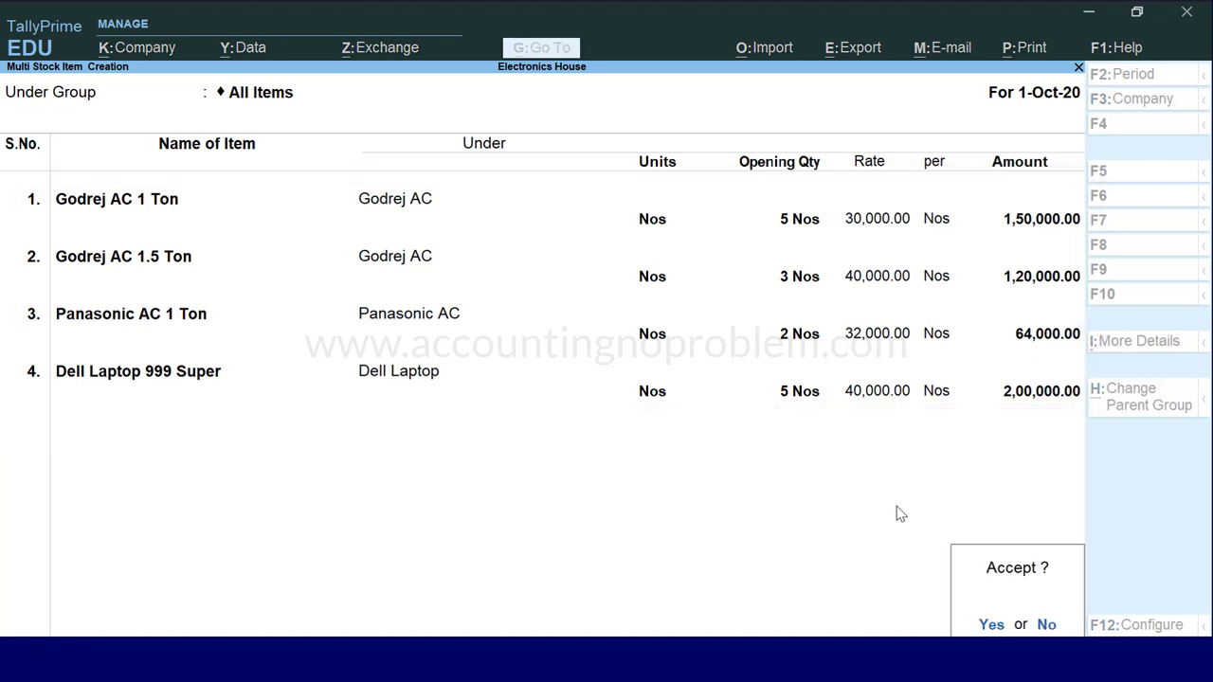
key(Return)
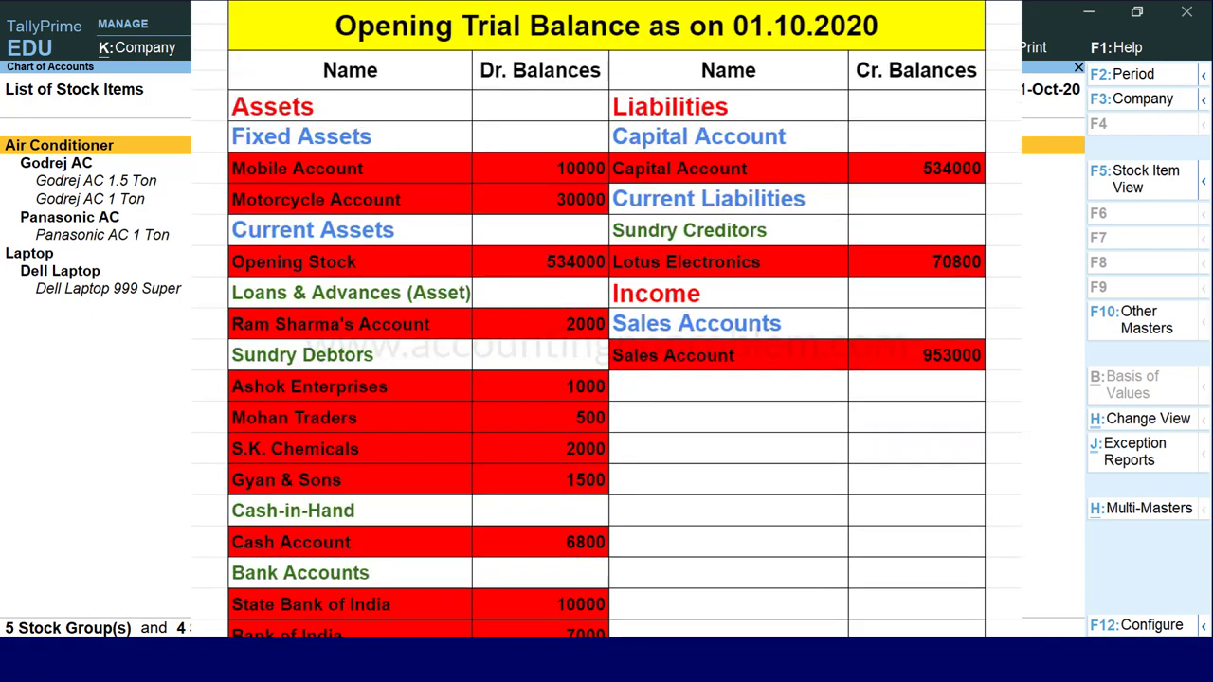
Leave the stock item list and display the Trial Balance report again
key(Escape)
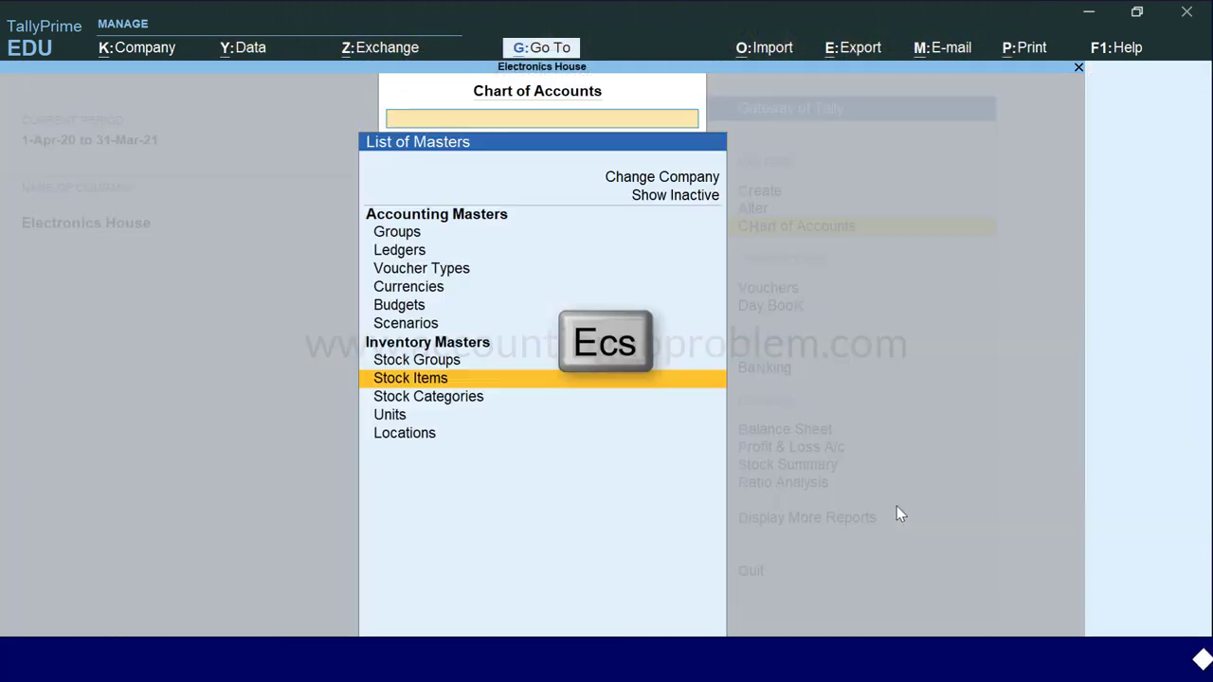
key(Escape)
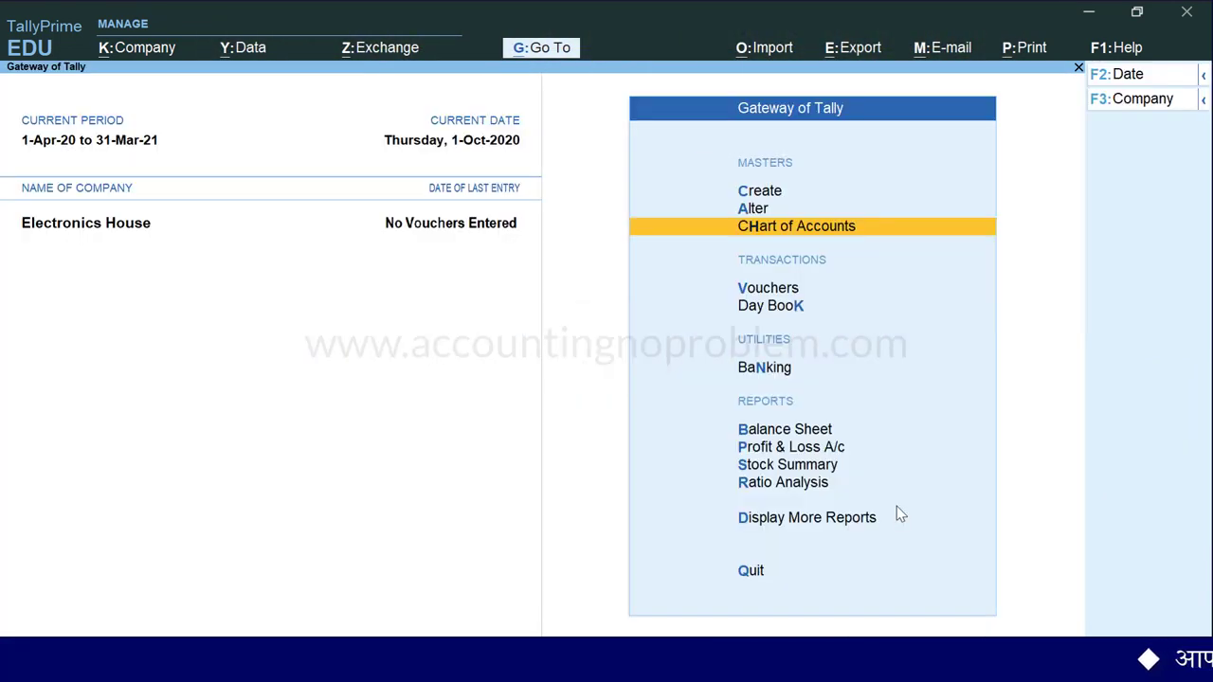
key(d)
key(t)
Restrict the reopened Trial Balance to 1-Oct-2020 and show it in detailed format
key(F2)
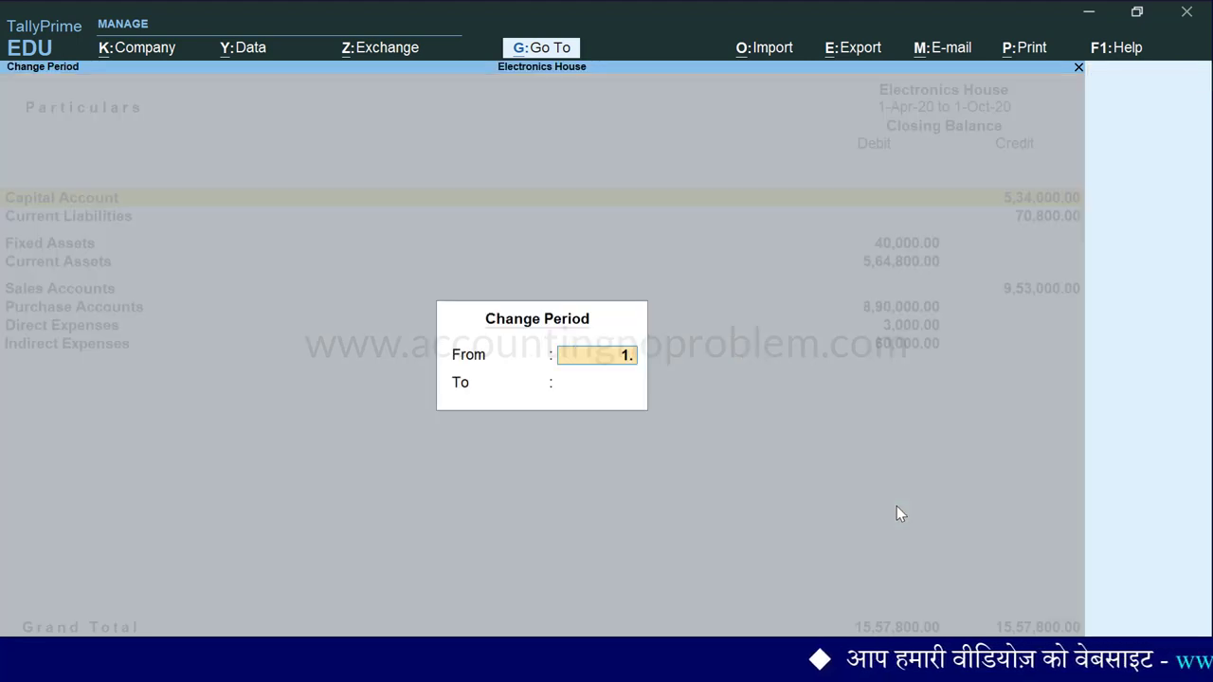
key(Return)
key(Return)
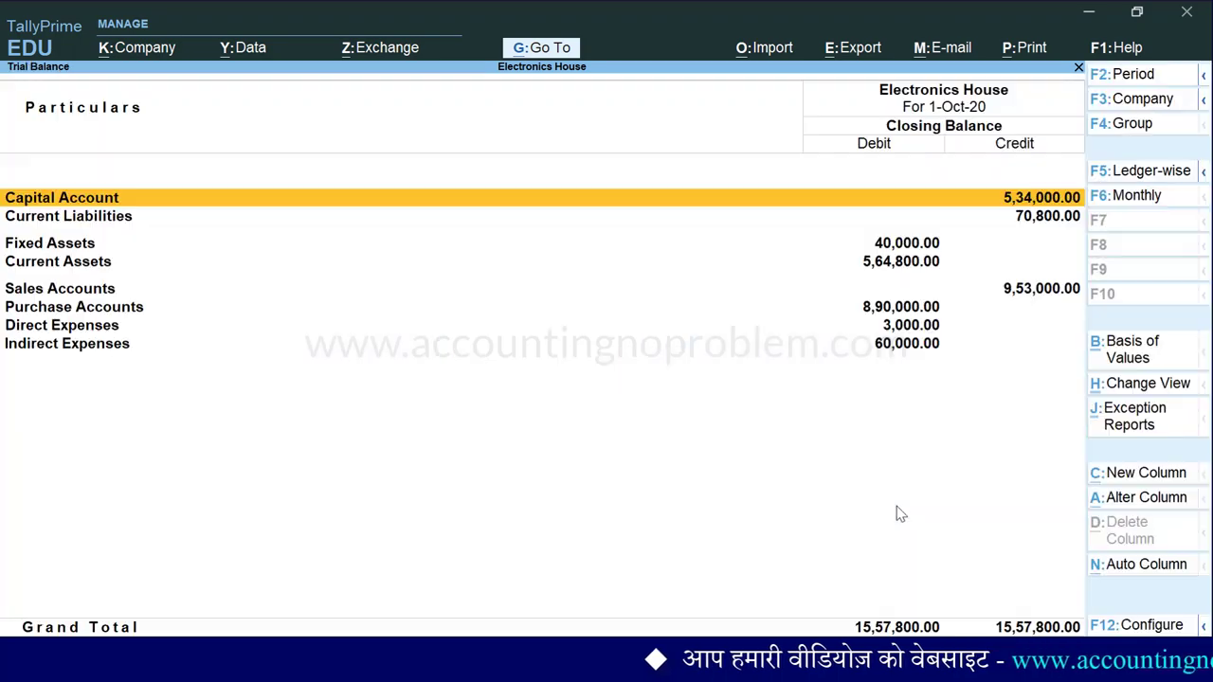
key(alt+F5)
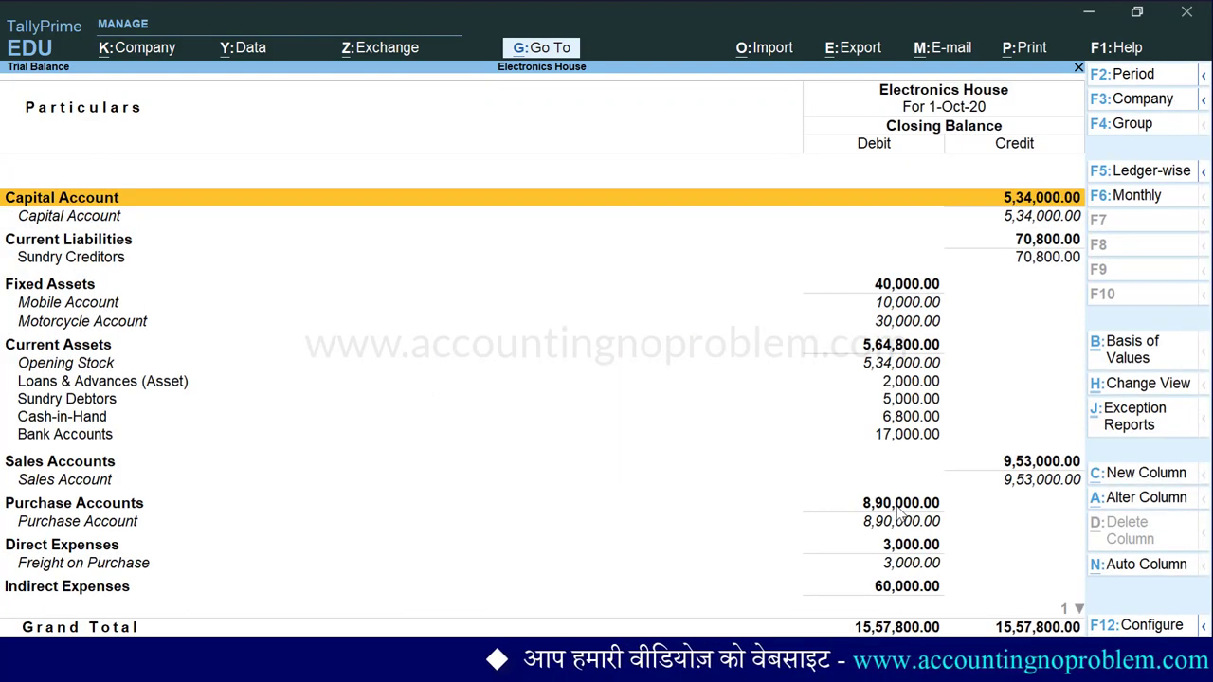
Configure the Trial Balance to show the opening balance (Yes) and hide the closing balance (No)
key(F12)
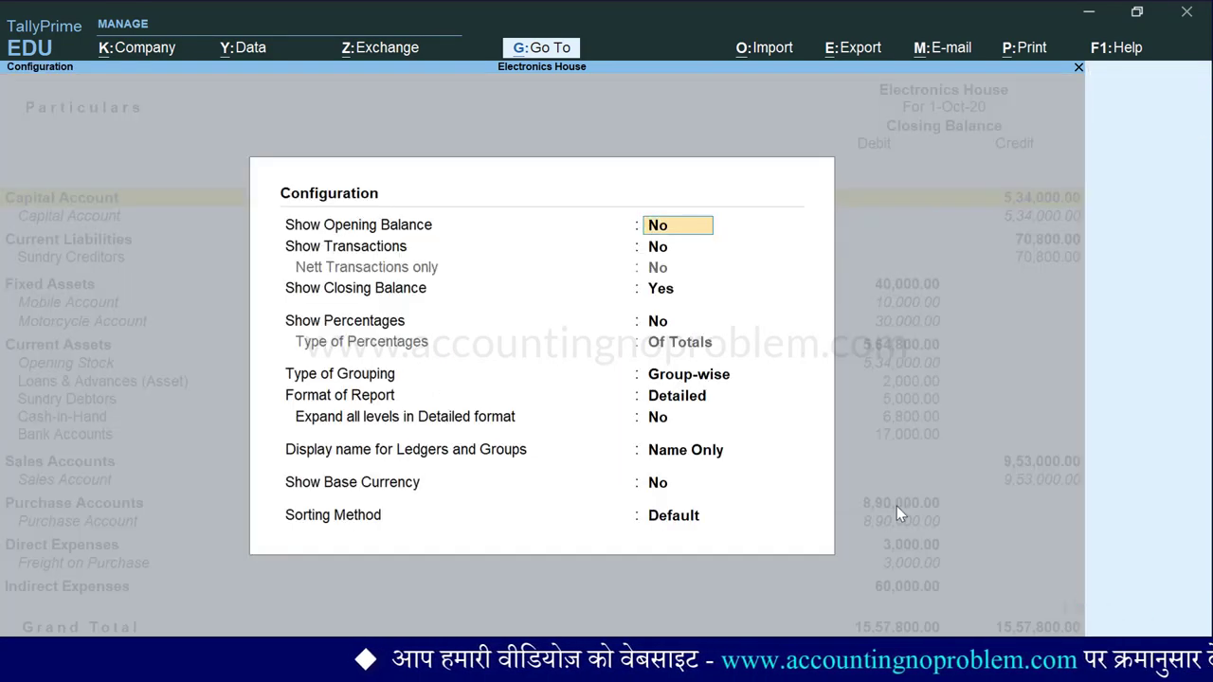
text(yes)
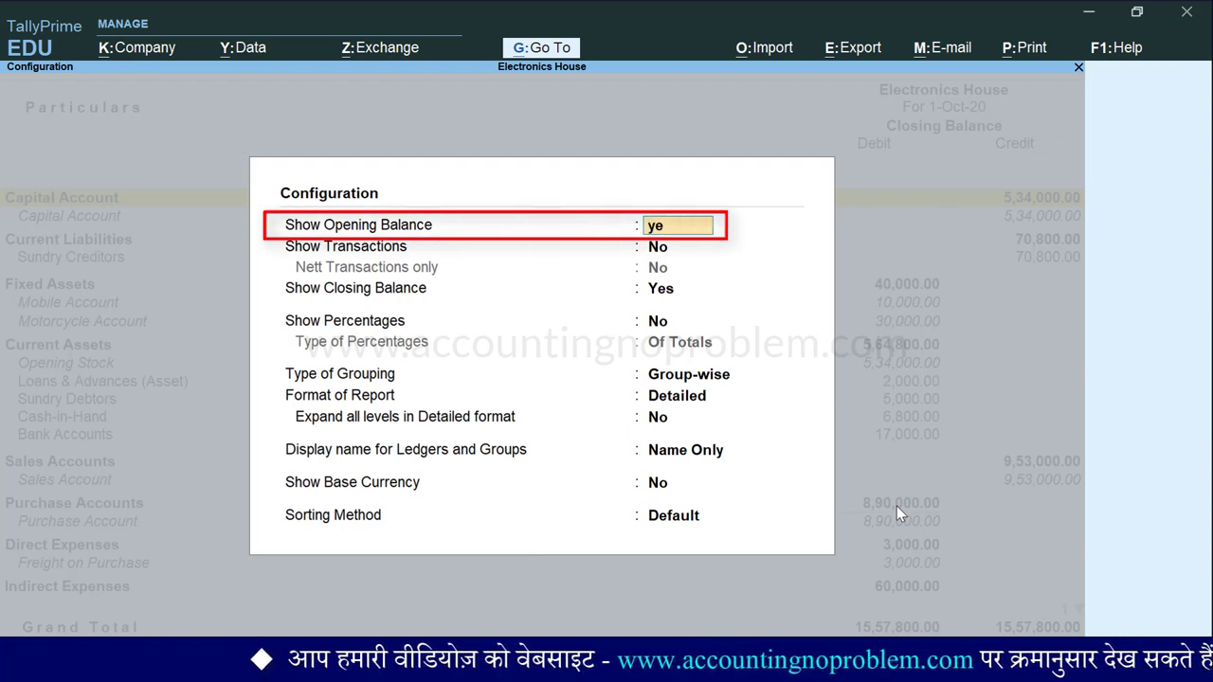
key(Return)
key(Return)
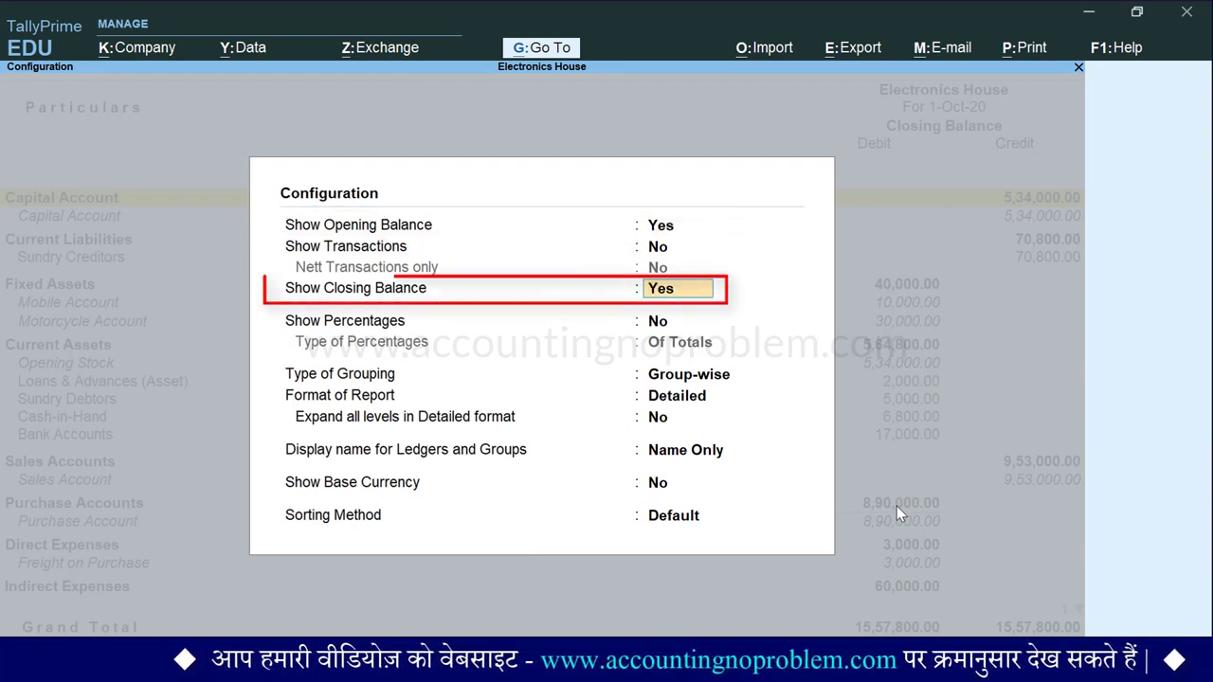
text(no)
key(Return)
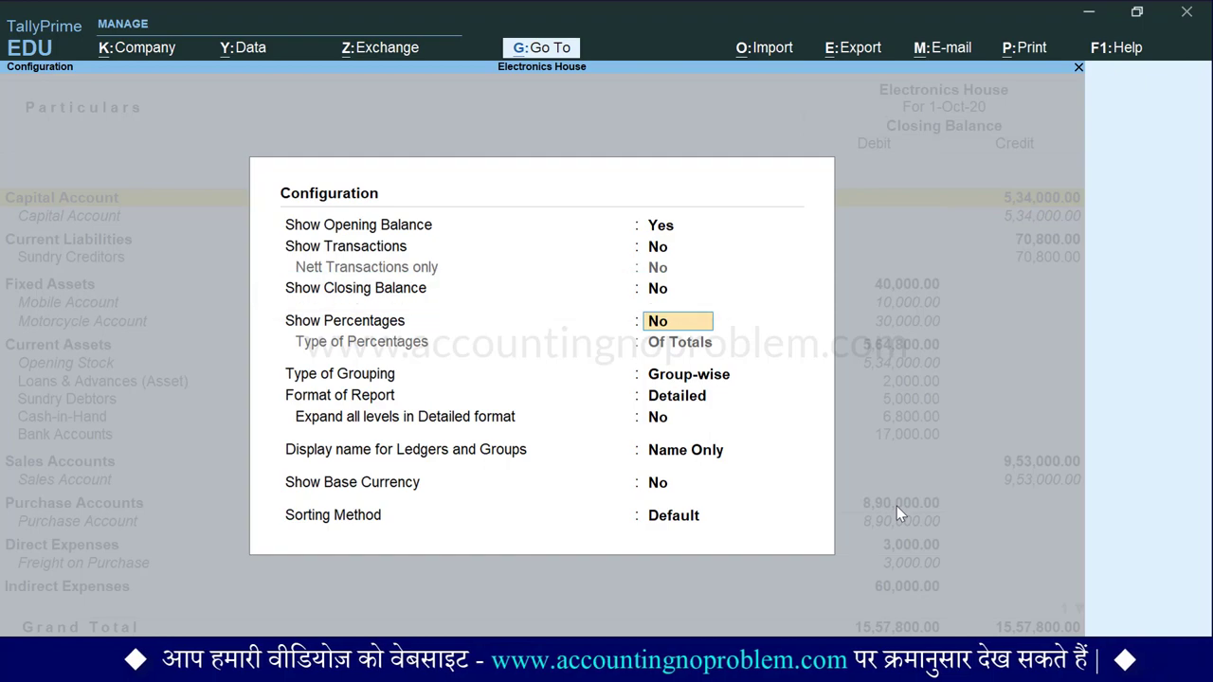
key(ctrl+a)
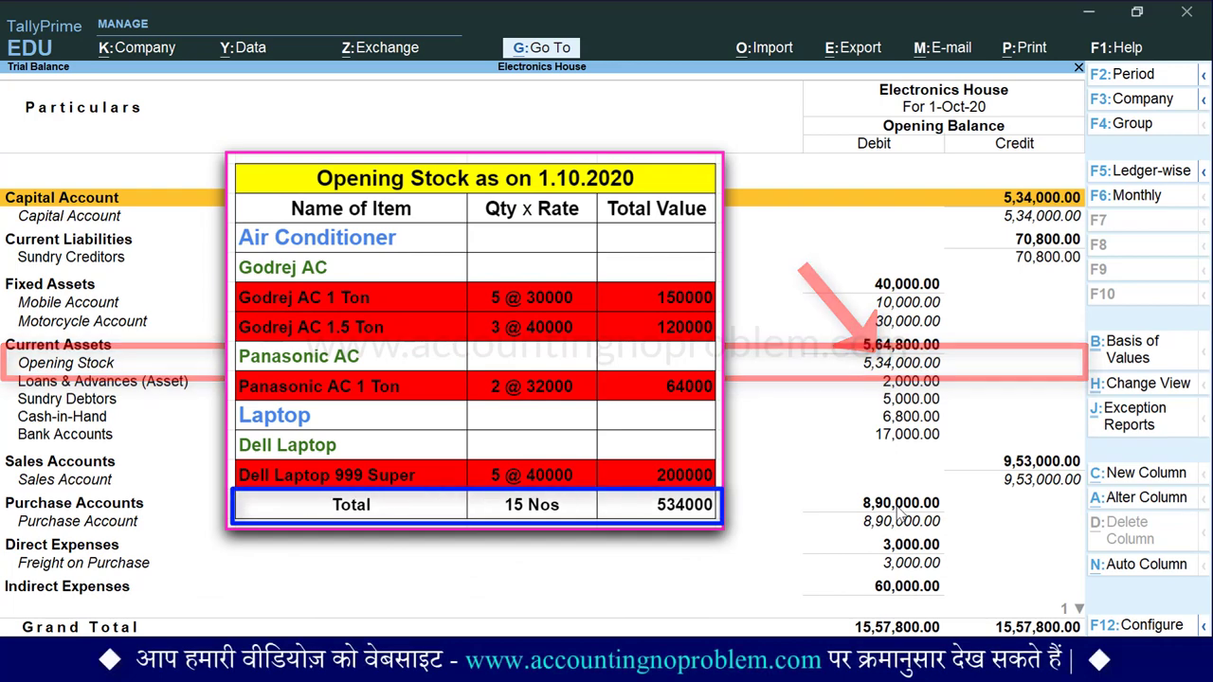
Examine the opening Trial Balance down to Rent Paid, checking Opening Stock and any difference in opening balances
key(Down)
key(Down)
key(Down)
key(Down)
key(Down)
key(Down)
key(Down)
key(Down)
key(Down)
key(Down)
key(Down)
key(Down)
key(Down)
key(Down)
key(Down)
key(Down)
key(Down)
key(Down)
key(Down)
key(Down)
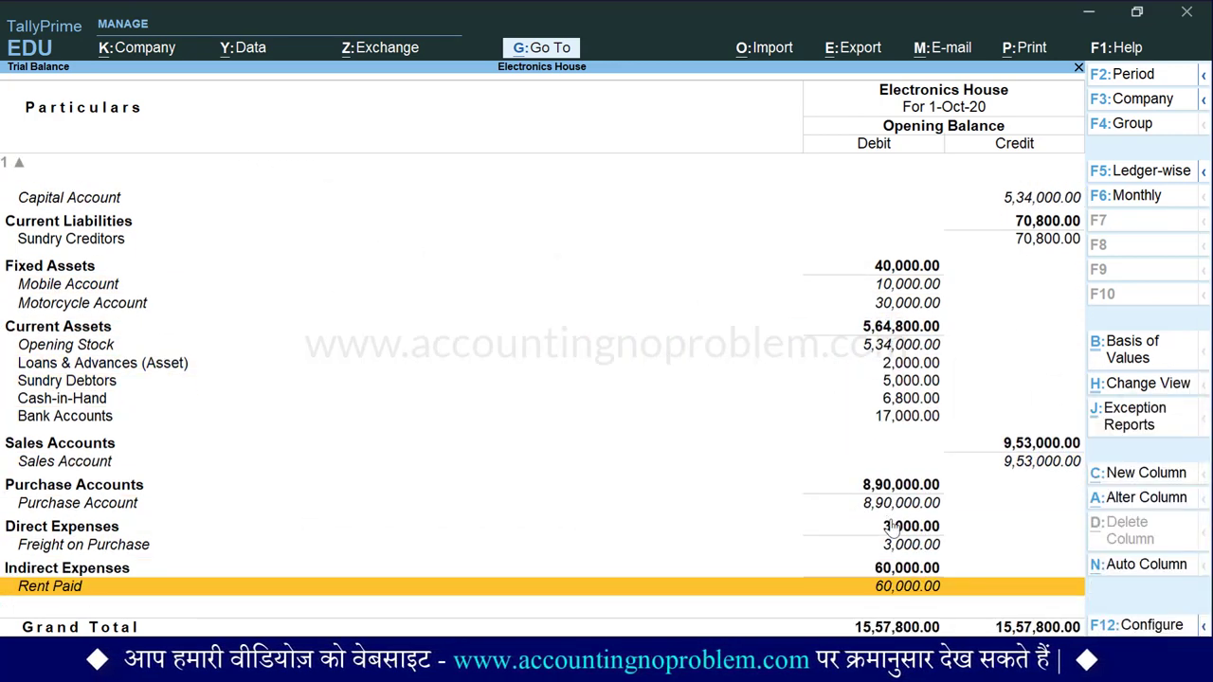